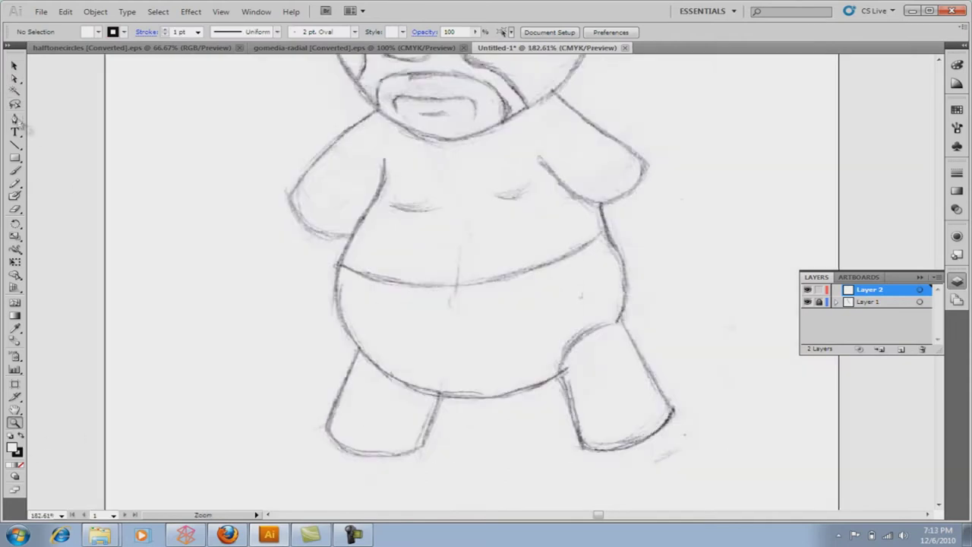
Step: With the Pen tool, place the first curved anchors down the right leg
click(15, 120)
click(619, 323)
drag(560, 372, 553, 438)
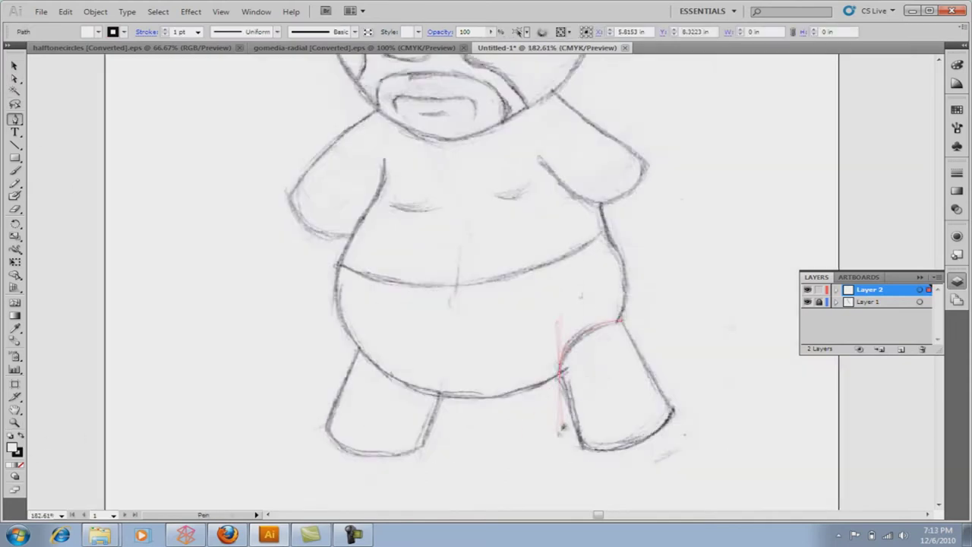
Step: Close the right leg outline around the foot and add the left leg's inner edge line
click(580, 447)
drag(672, 412, 700, 357)
click(621, 323)
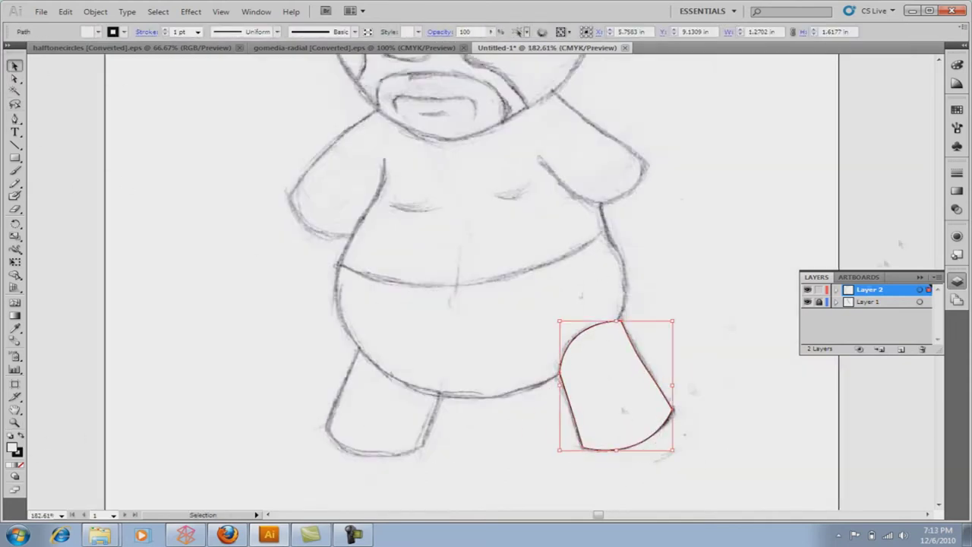
click(441, 381)
click(423, 447)
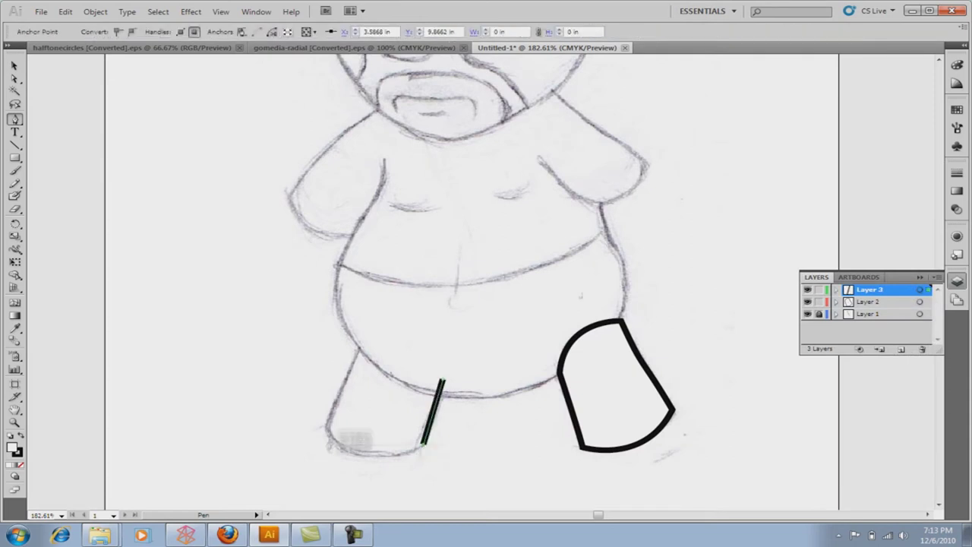
Step: Draw a closed curved shape along the body side, then hide the arm's layer
click(605, 231)
drag(536, 385, 685, 333)
drag(605, 230, 683, 334)
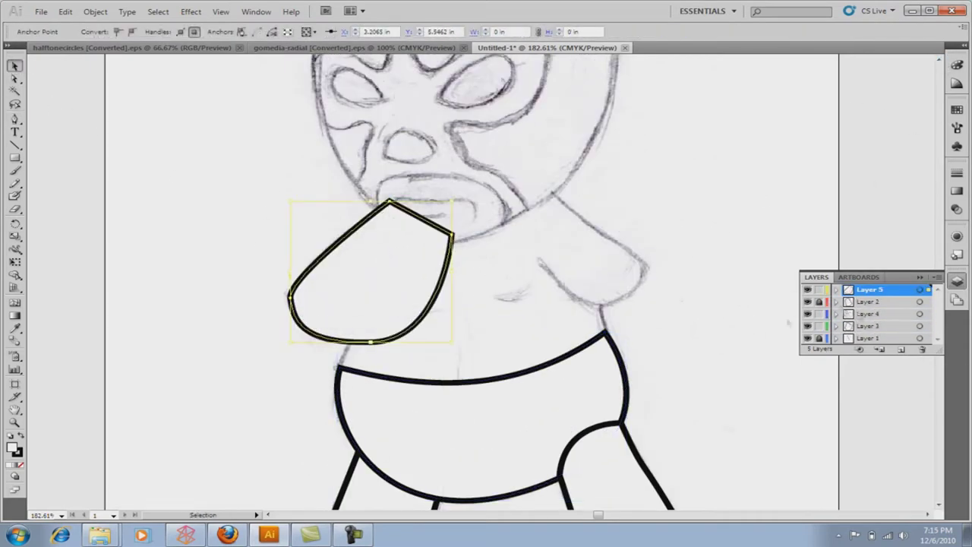
click(807, 290)
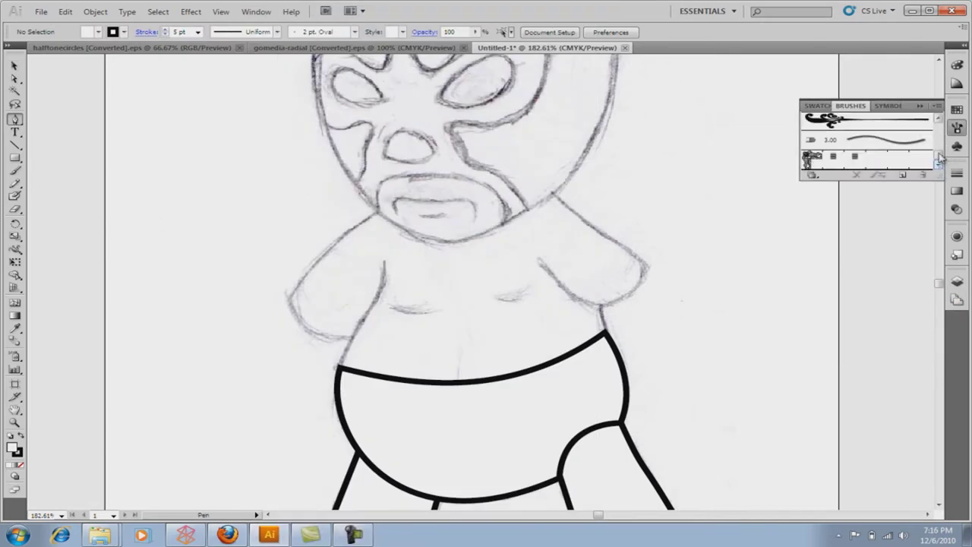
Step: Load the Artistic_Ink brush library from the Brushes panel
click(937, 110)
click(836, 369)
click(938, 110)
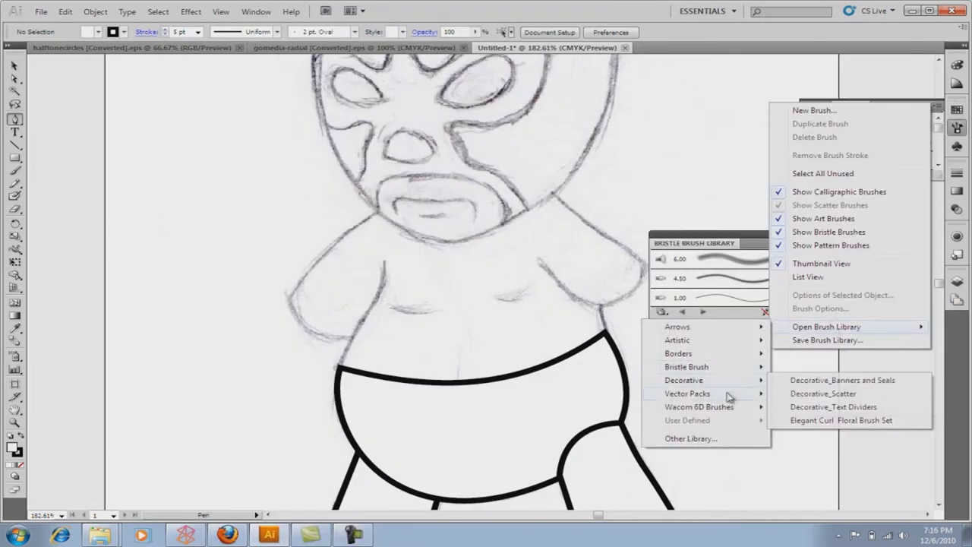
click(827, 407)
mouse_move(826, 326)
click(937, 110)
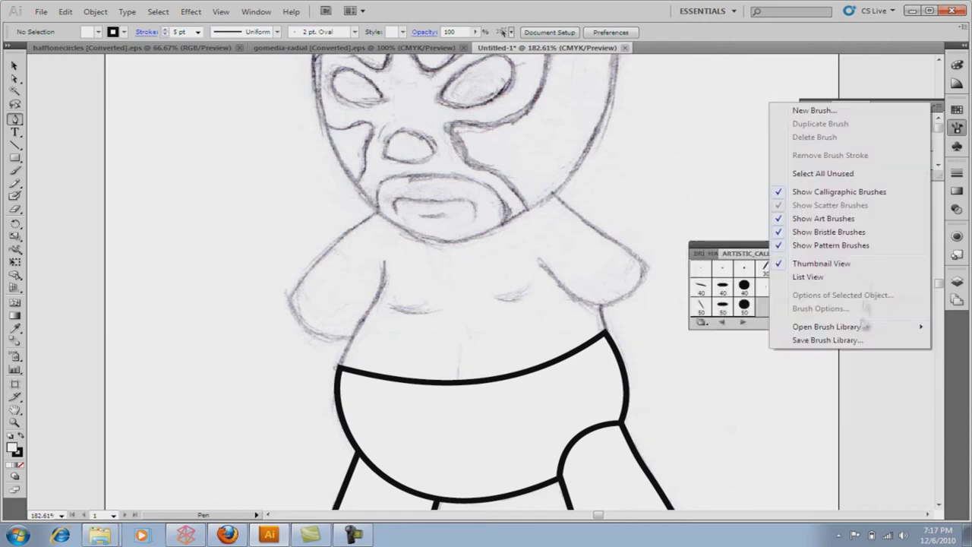
click(809, 367)
click(957, 281)
Step: Pen the torso side and waistline path and apply a tapered ink brush
click(384, 259)
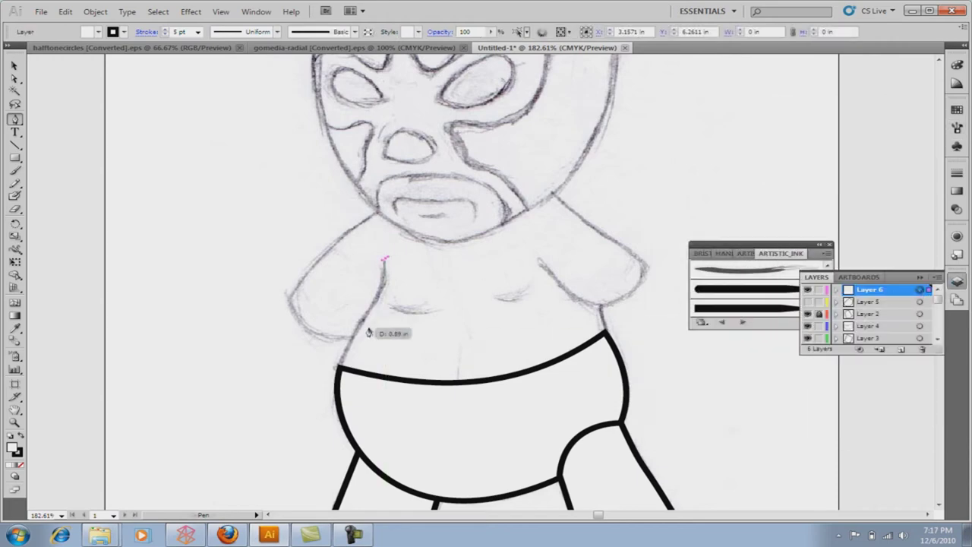
click(336, 372)
drag(608, 338, 597, 285)
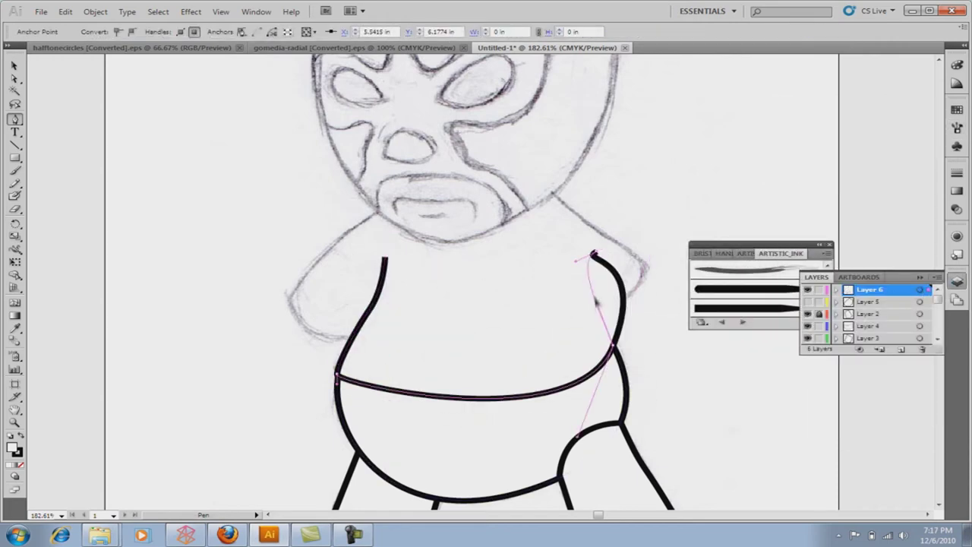
click(748, 302)
Step: Set the torso path's stroke weight to 0.75 pt
key(v)
click(957, 173)
click(893, 184)
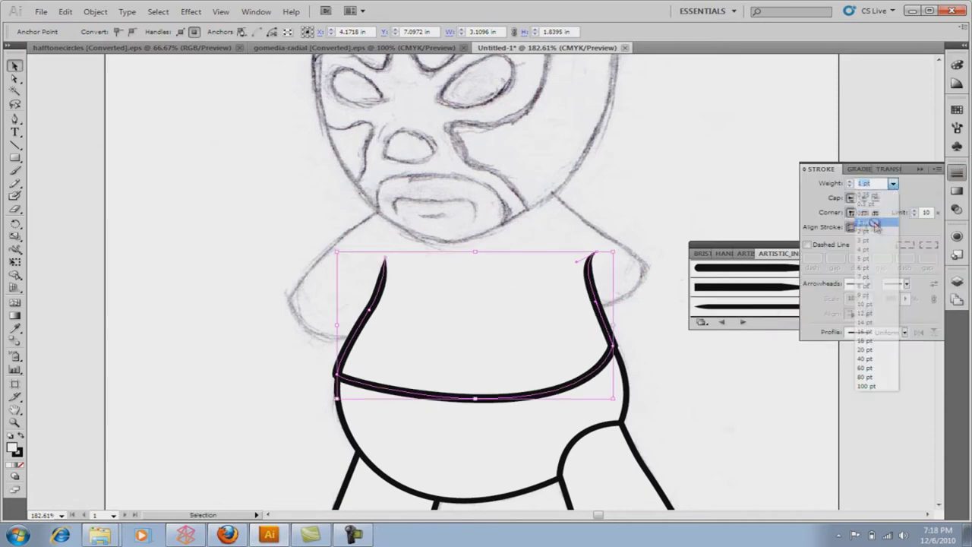
click(894, 184)
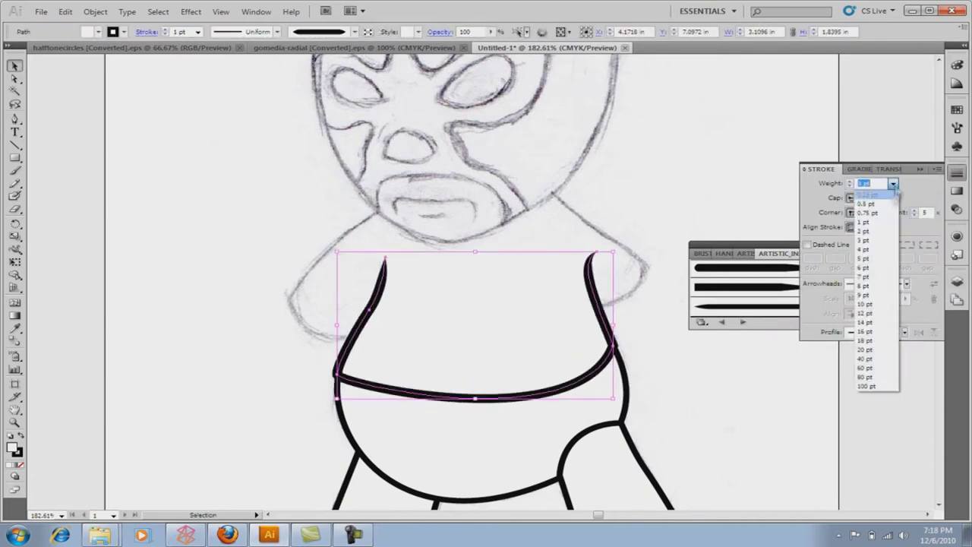
click(866, 210)
click(240, 240)
Step: Hide the torso strokes' layer and add a new layer for the right arm
click(957, 281)
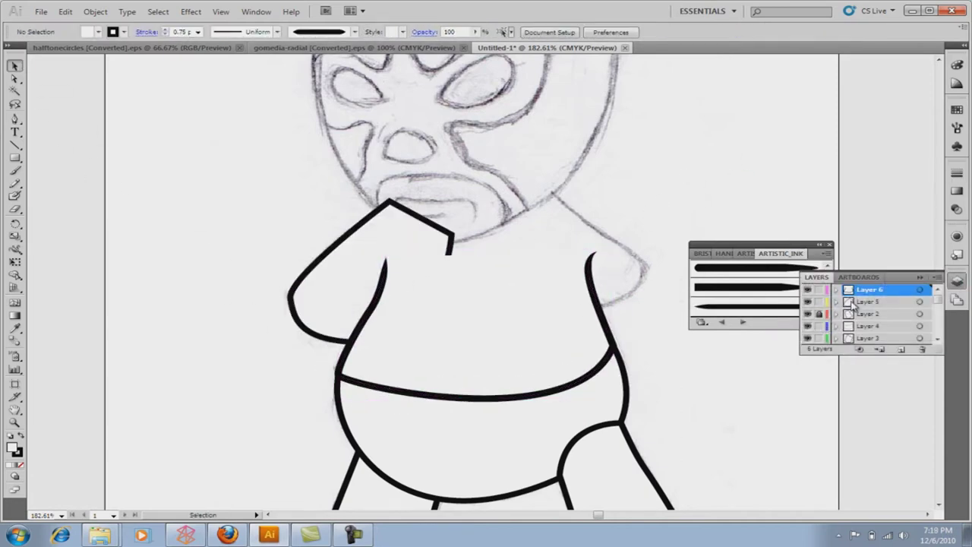
click(808, 291)
key(ctrl+l)
key(p)
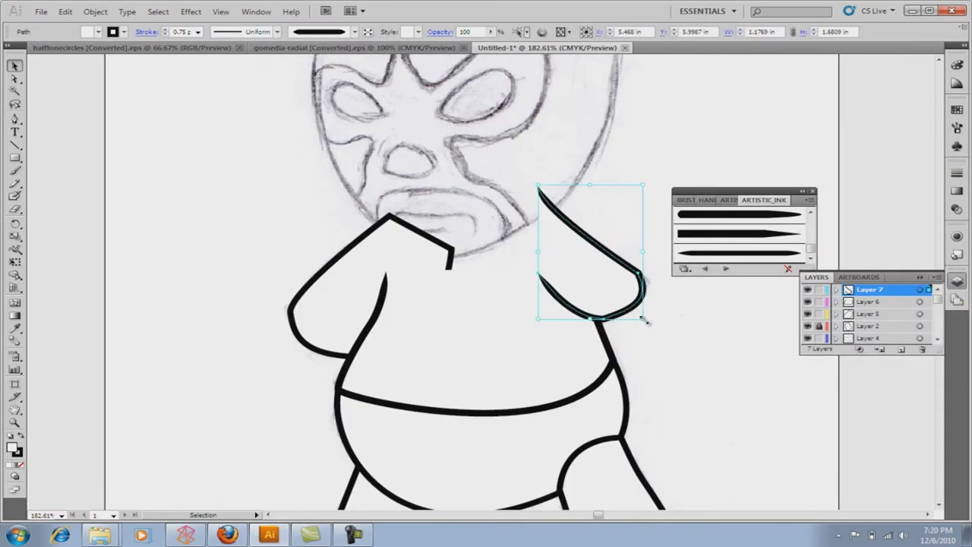
Step: Drag the right arm's lower anchors down-right, then inspect both leg outlines
key(a)
drag(645, 320, 673, 319)
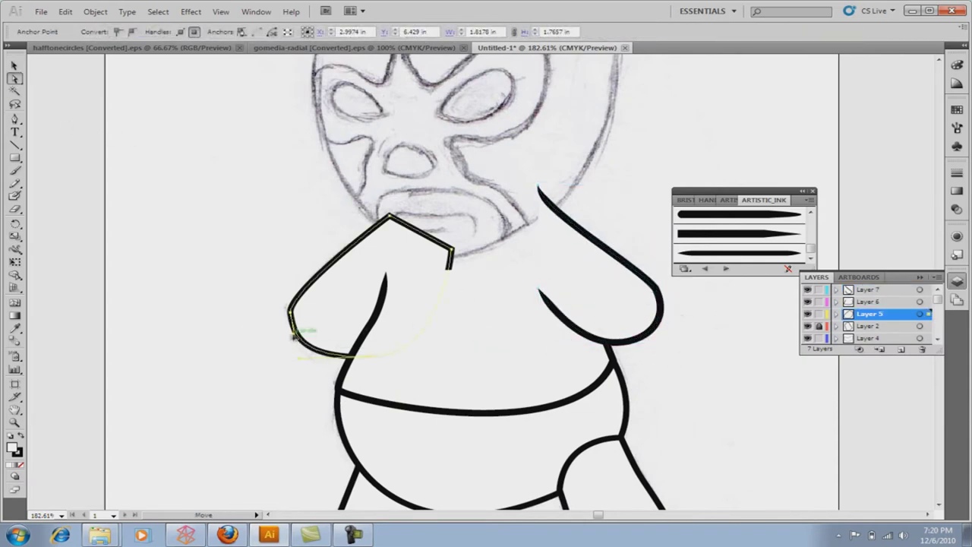
click(640, 410)
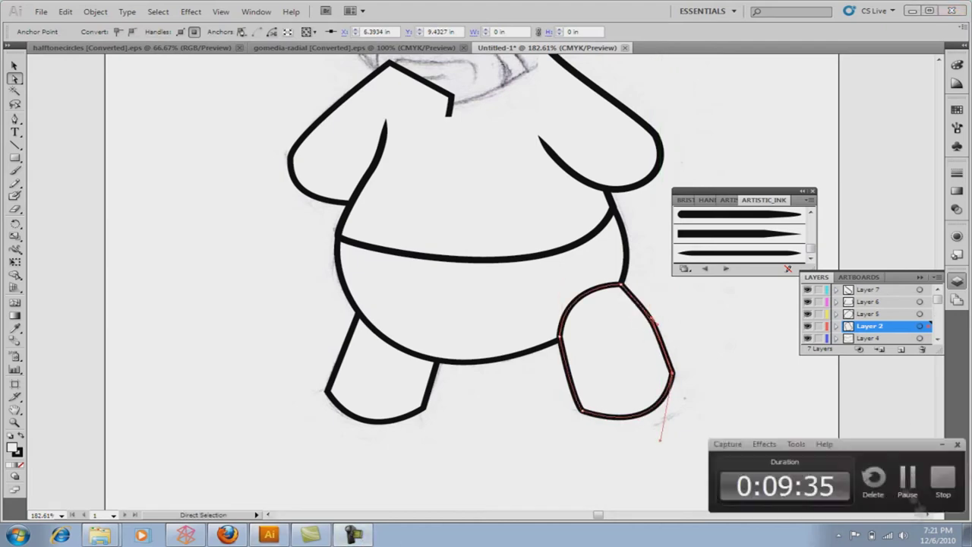
click(340, 341)
click(218, 364)
click(672, 372)
click(701, 275)
click(940, 60)
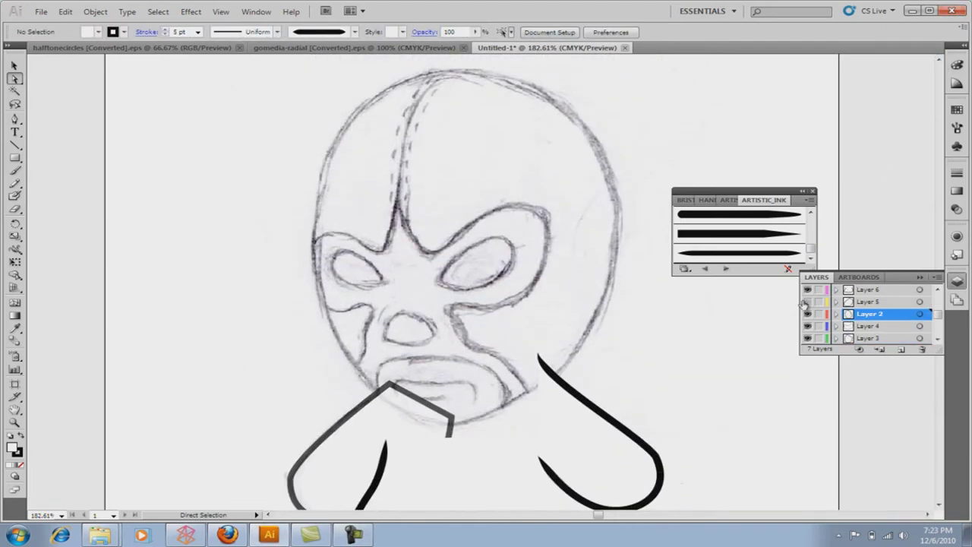
Step: Pen a closed oval outline around the head, from crown to chin
click(449, 71)
drag(616, 211, 609, 351)
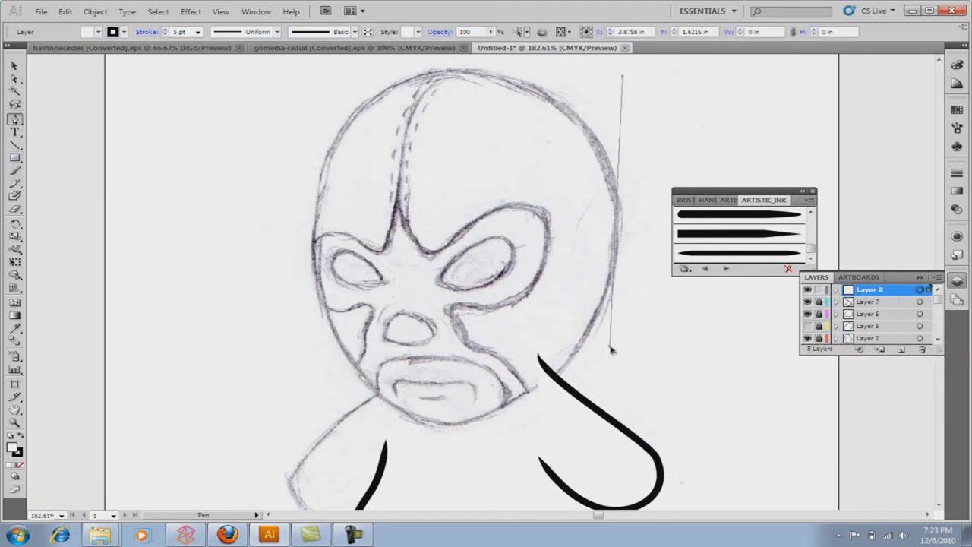
drag(452, 424, 380, 430)
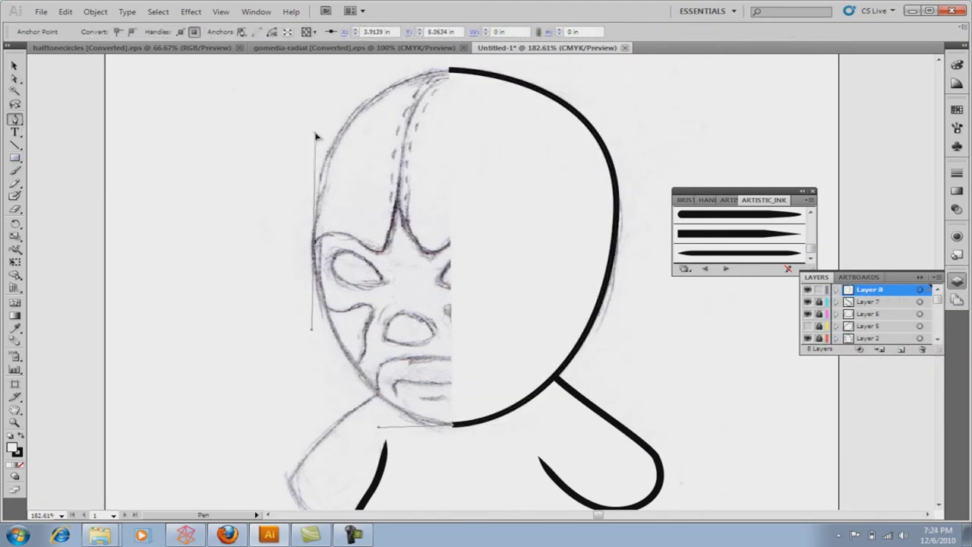
drag(317, 136, 314, 131)
click(449, 72)
Step: Lower the head outline's opacity to 37% in Transparency
key(v)
click(957, 208)
drag(925, 195, 883, 201)
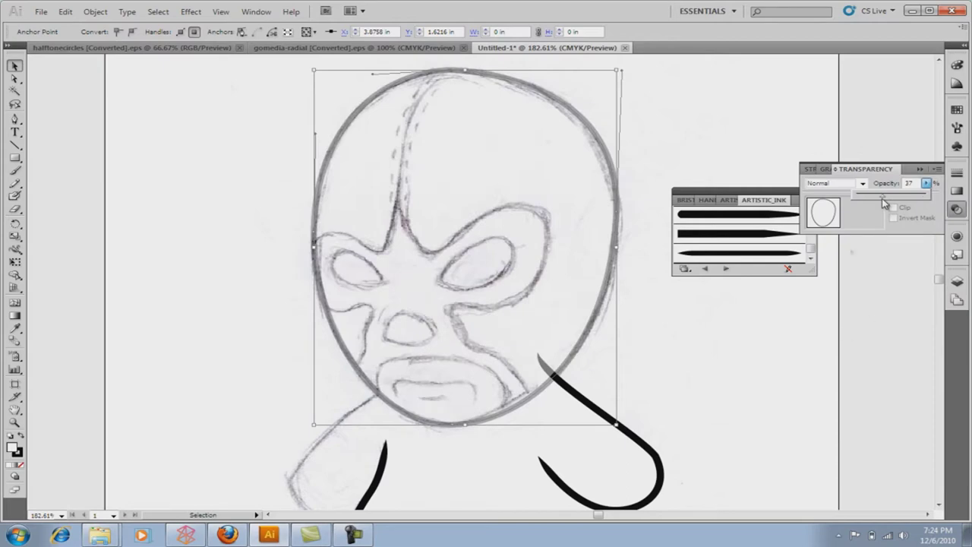
click(957, 283)
click(957, 211)
Step: Target Layer 8 and start tracing the mask's nose hole
click(957, 281)
click(820, 302)
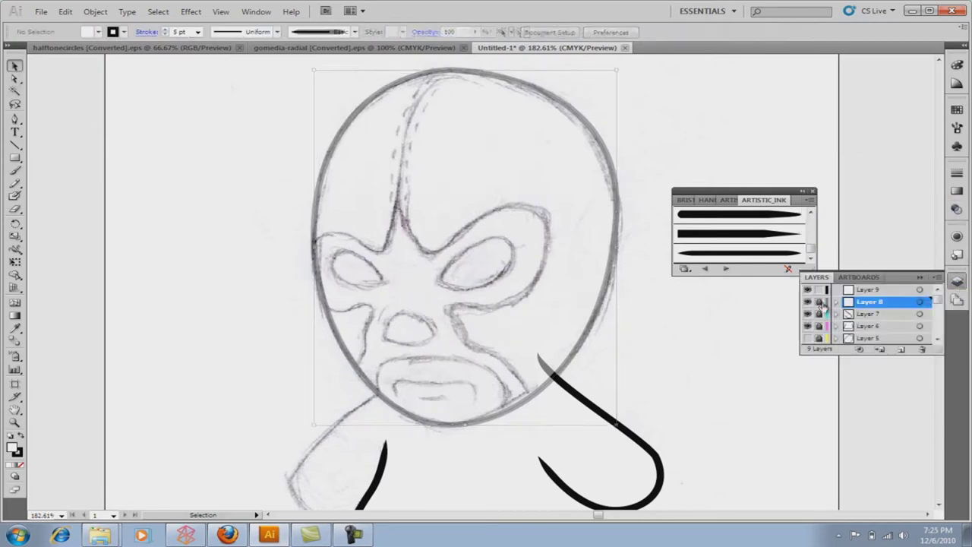
click(879, 301)
click(384, 339)
drag(402, 311, 416, 311)
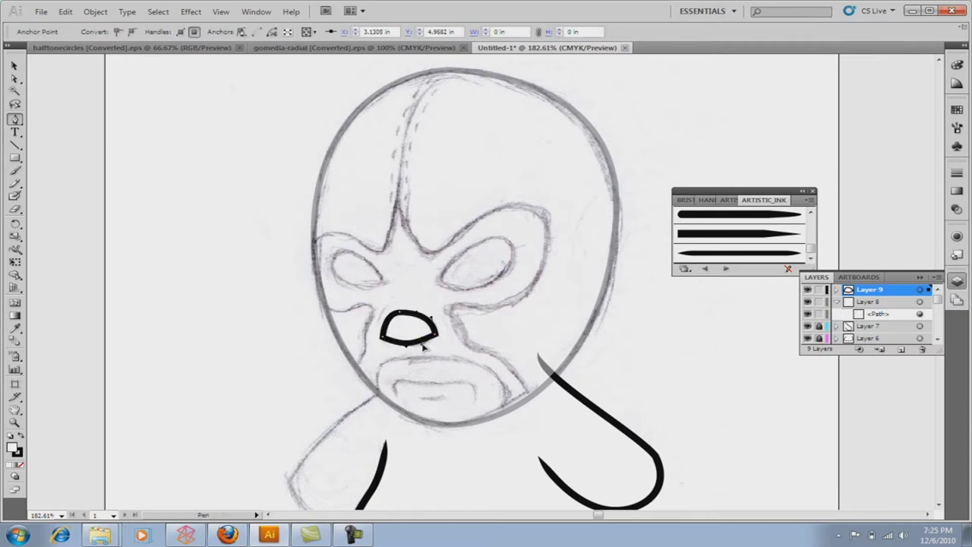
Step: Finish the nose and trace a closed outline around the right eye hole
key(v)
click(957, 173)
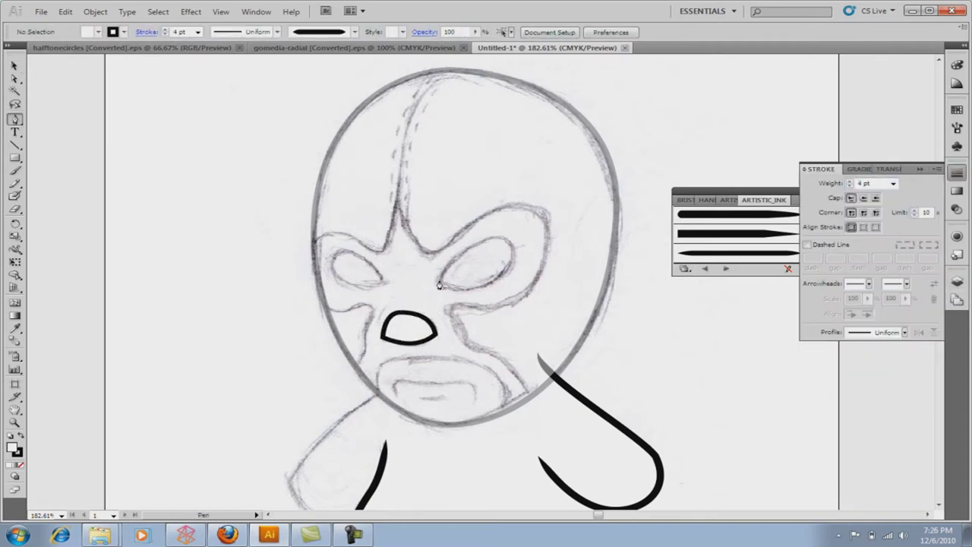
click(438, 280)
drag(505, 240, 536, 252)
click(490, 286)
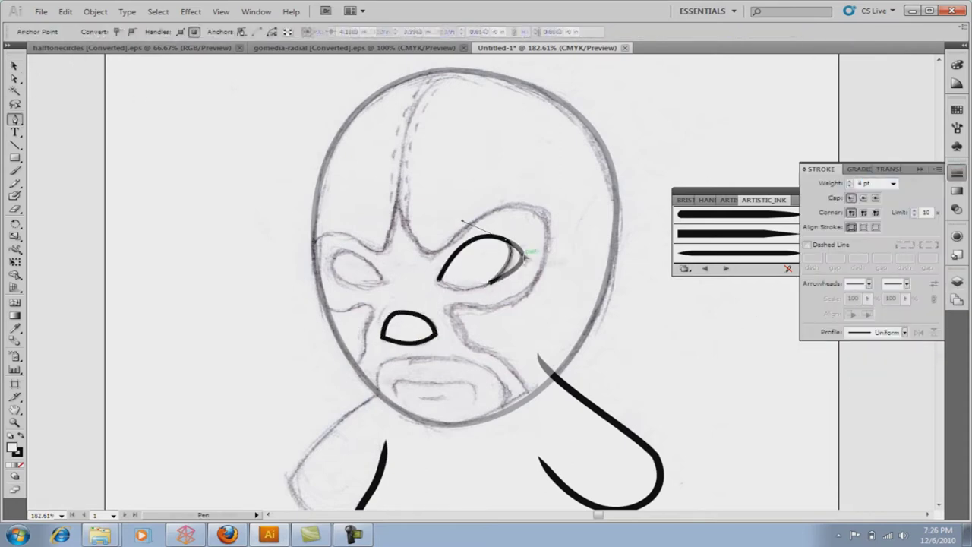
click(438, 281)
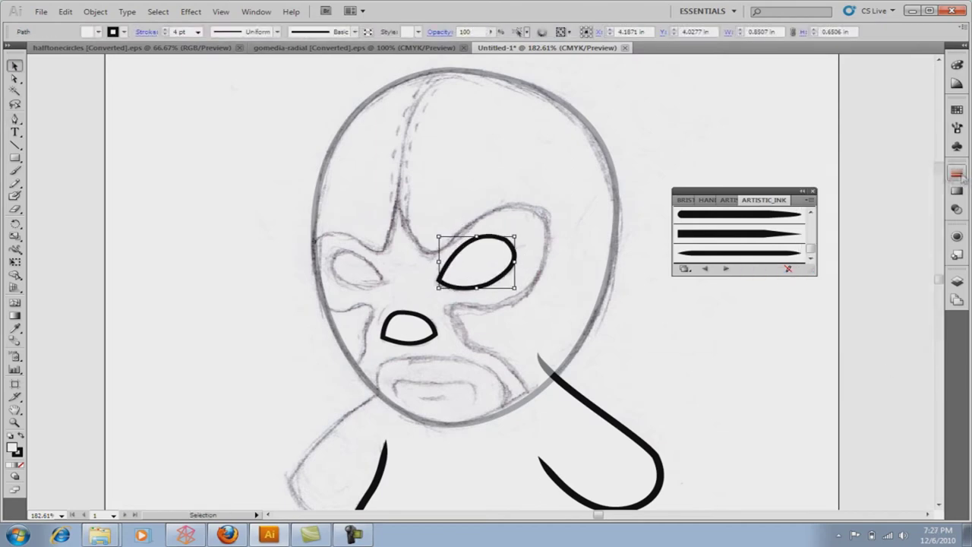
Step: Reflect a copy of the eye across the vertical axis and shrink it for the left eye
drag(14, 224, 47, 237)
alt+click(418, 266)
click(685, 143)
drag(400, 295, 389, 290)
click(209, 218)
Step: On a new layer, trace the large mask-panel shape around the eyes
click(957, 281)
click(920, 289)
click(399, 183)
drag(429, 252, 523, 218)
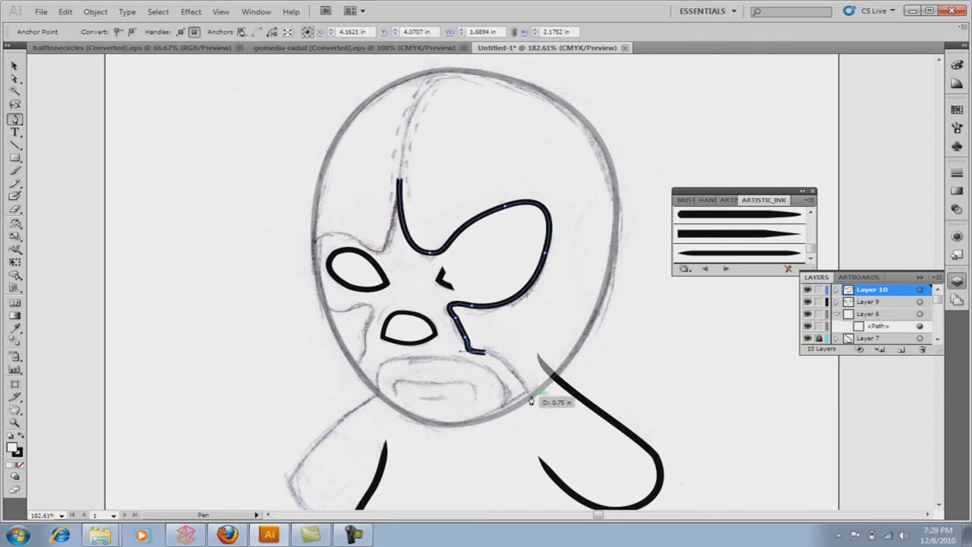
drag(273, 258, 274, 258)
drag(359, 363, 364, 337)
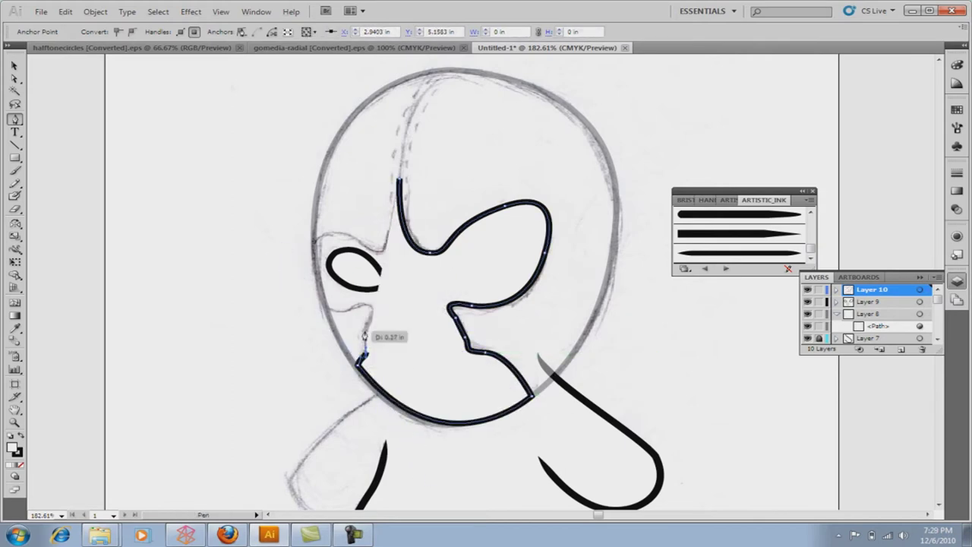
click(919, 325)
click(956, 209)
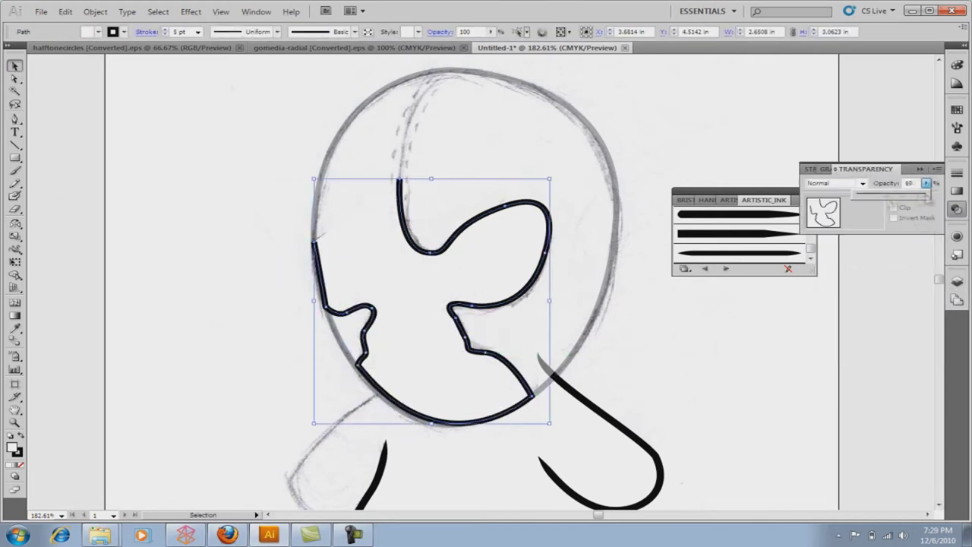
Step: Set opacity to 35 and close the mask outline with a forehead peak point
text(35)
key(Return)
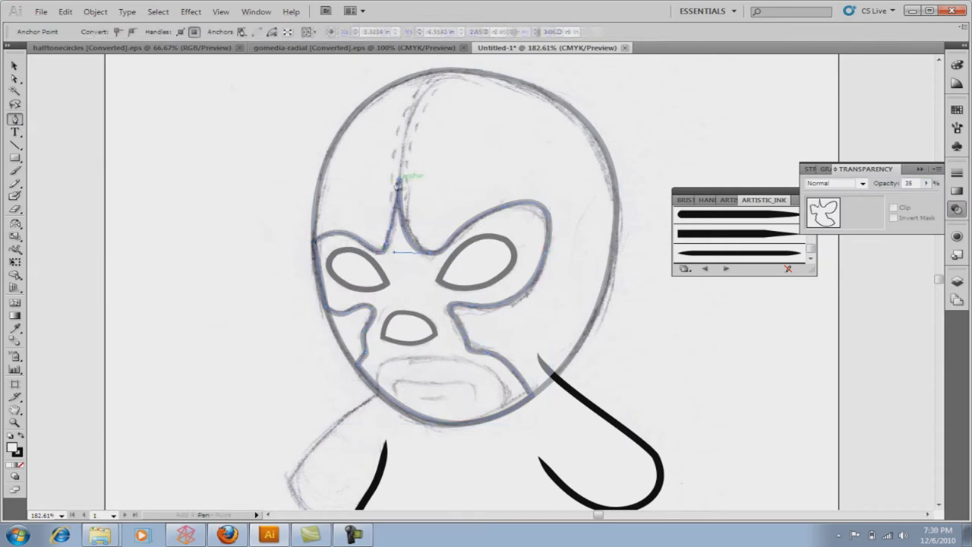
click(398, 183)
key(v)
Step: Return the head outline to full 100% black opacity
click(928, 183)
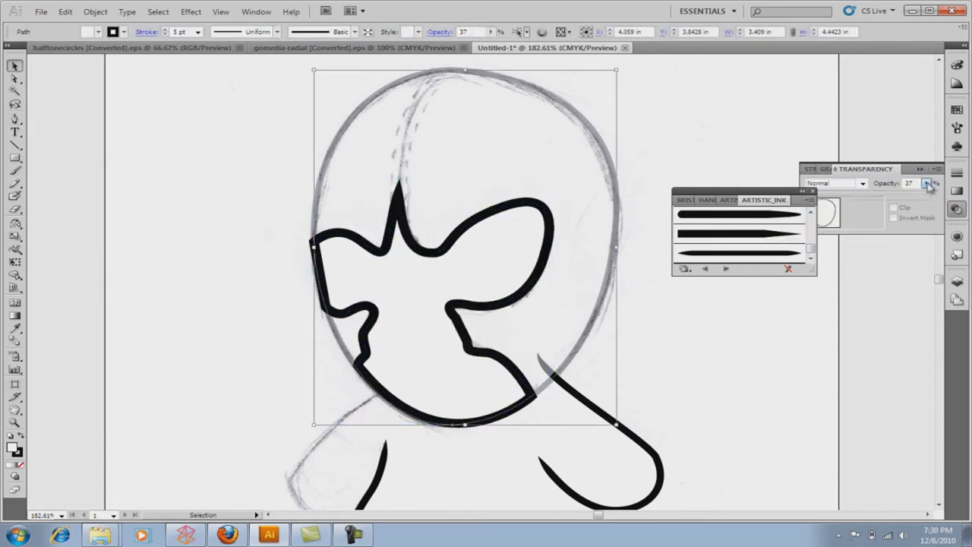
click(956, 173)
click(739, 337)
Step: Reshape the mask outline's left-edge anchors with Direct Selection to meet the head
key(a)
click(323, 269)
key(p)
click(334, 225)
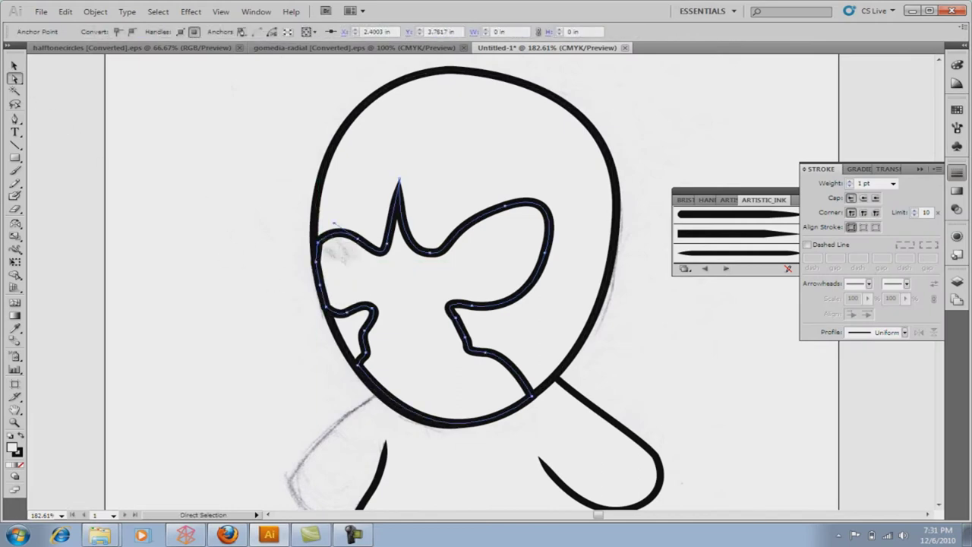
click(320, 245)
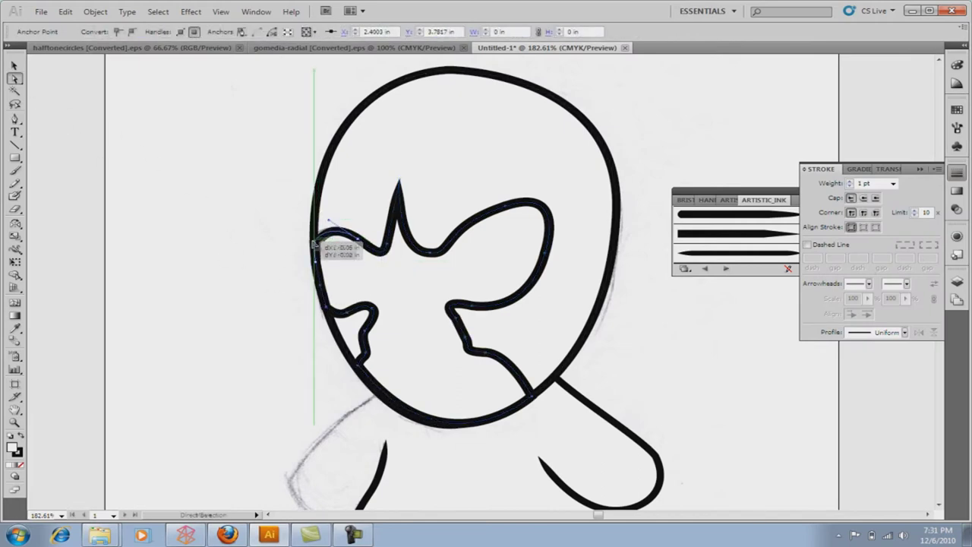
scroll(317, 245, up, 5)
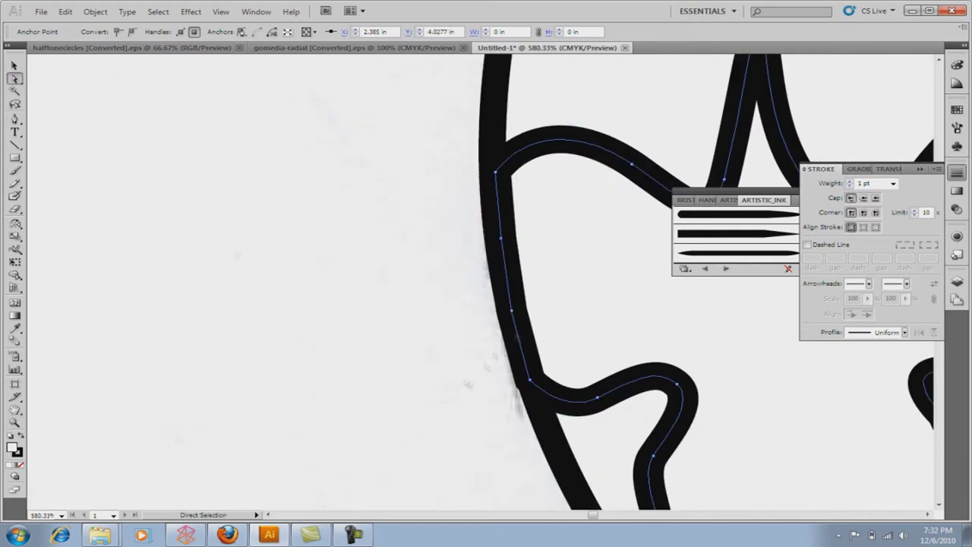
key(ctrl+1)
key(ctrl+shift+a)
key(F7)
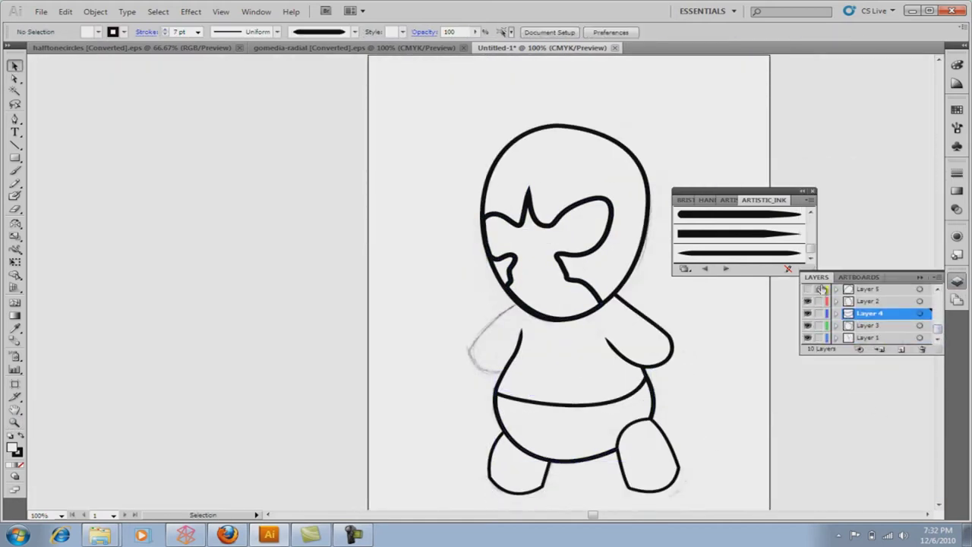
click(558, 331)
scroll(558, 330, up, 5)
Step: Nudge a mask-outline anchor into place and add a new drawing layer
mouse_move(447, 292)
mouse_down()
mouse_move(480, 314)
mouse_move(456, 296)
mouse_up()
key(ctrl+shift+a)
key(p)
click(901, 348)
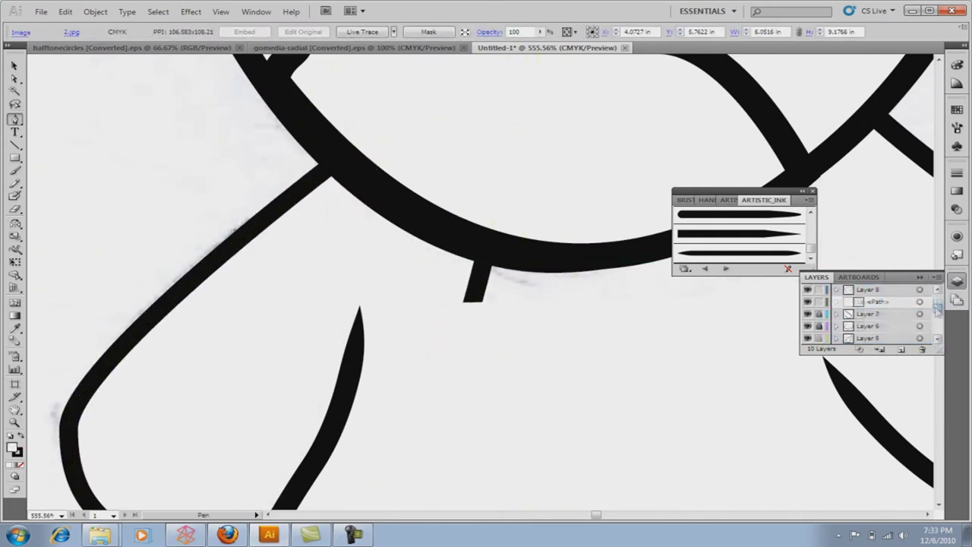
Step: Pen a closed four-sided shape, then fit the artboard in view
click(434, 157)
click(278, 256)
click(473, 357)
click(622, 191)
click(434, 157)
click(869, 337)
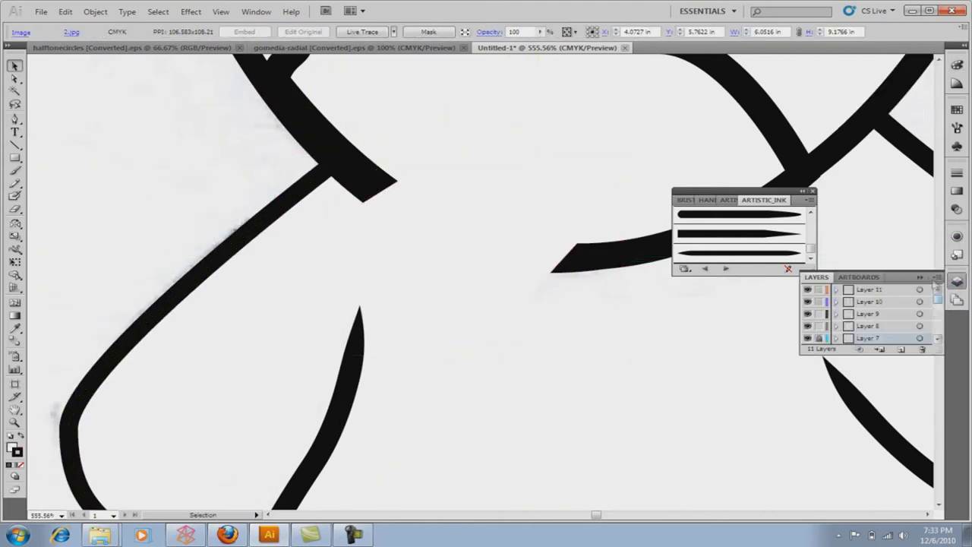
key(ctrl+0)
Step: Thin the right foot outline to 0.75 pt
key(ctrl+F10)
click(548, 410)
click(893, 183)
click(864, 276)
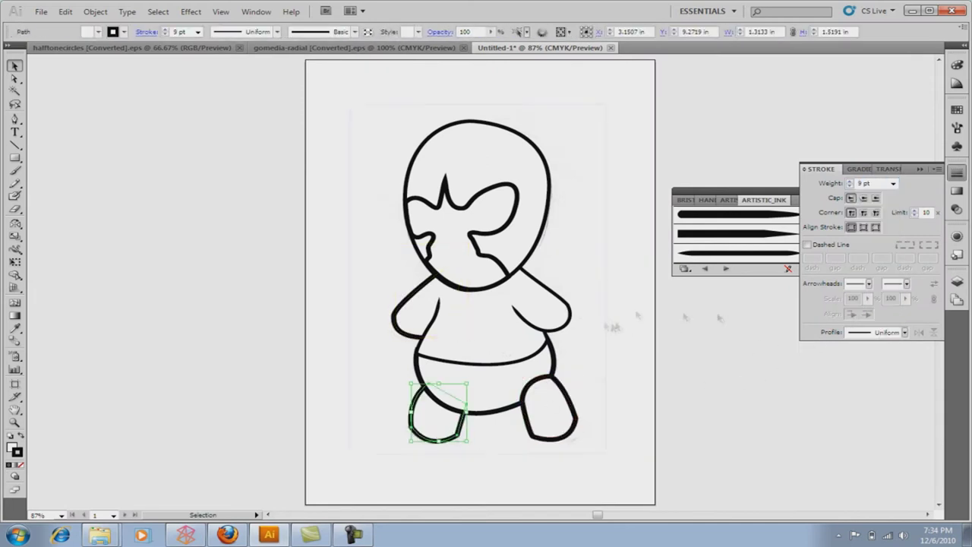
Step: Set the arm and belly outlines to 1 pt stroke weight
click(566, 318)
click(893, 183)
click(873, 220)
click(486, 363)
click(752, 332)
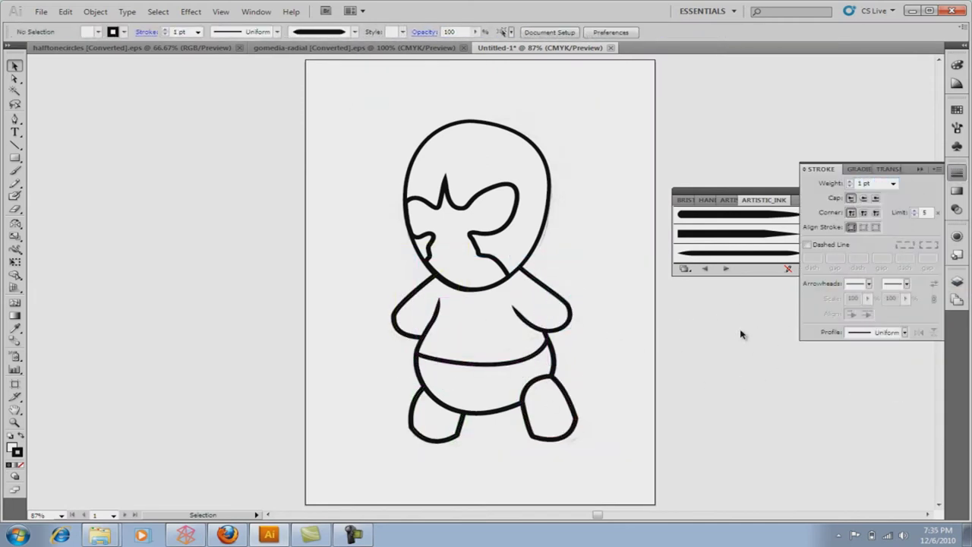
click(957, 281)
Step: Turn off the head, mask and arm layers so the pencil sketch shows
click(807, 338)
scroll(866, 312, up, 1)
click(854, 302)
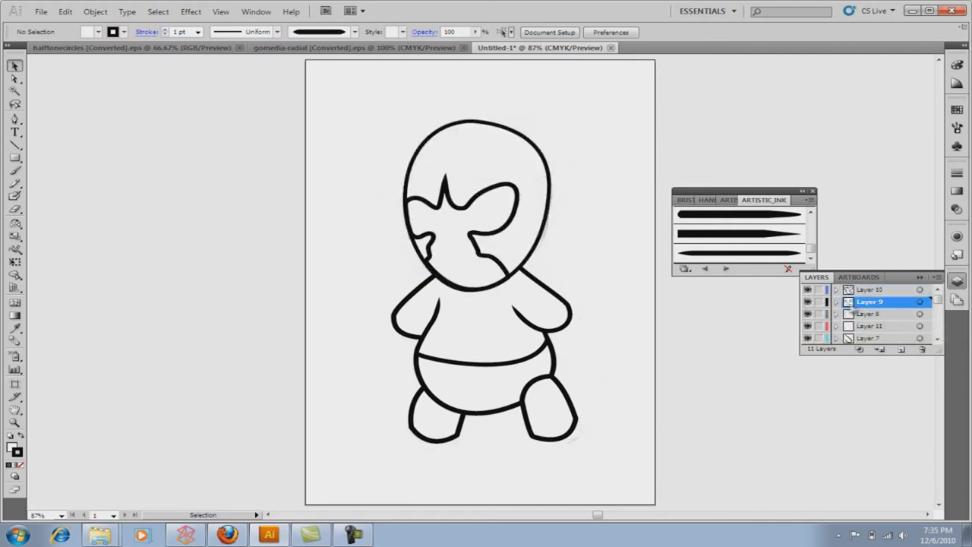
drag(807, 290, 808, 329)
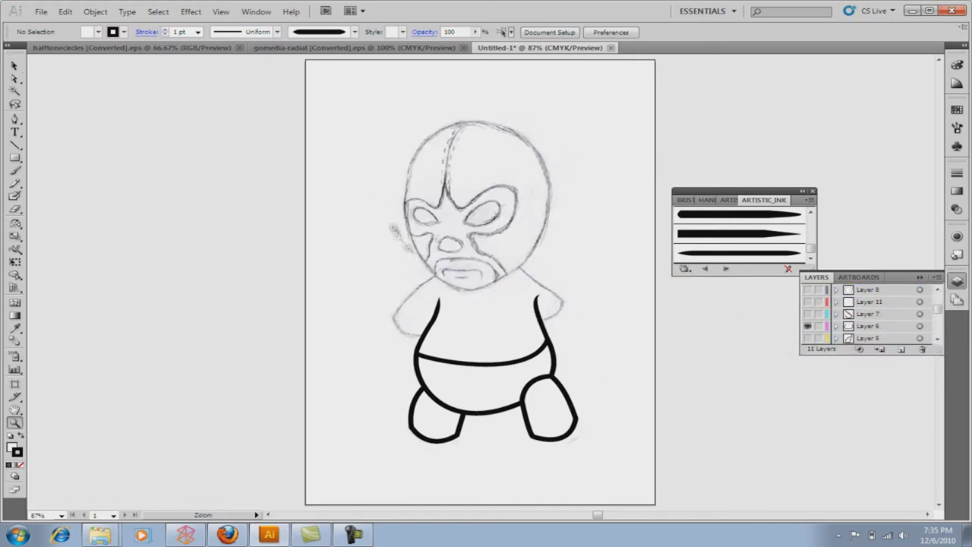
Step: Start a mouth curve on new Layer 8, then discard the unfinished path
click(478, 243)
click(900, 349)
key(p)
click(869, 326)
drag(478, 280, 538, 288)
key(v)
key(Delete)
Step: Pen-draw the curved mouth opening outline on the mask
key(p)
click(376, 311)
drag(486, 278, 525, 312)
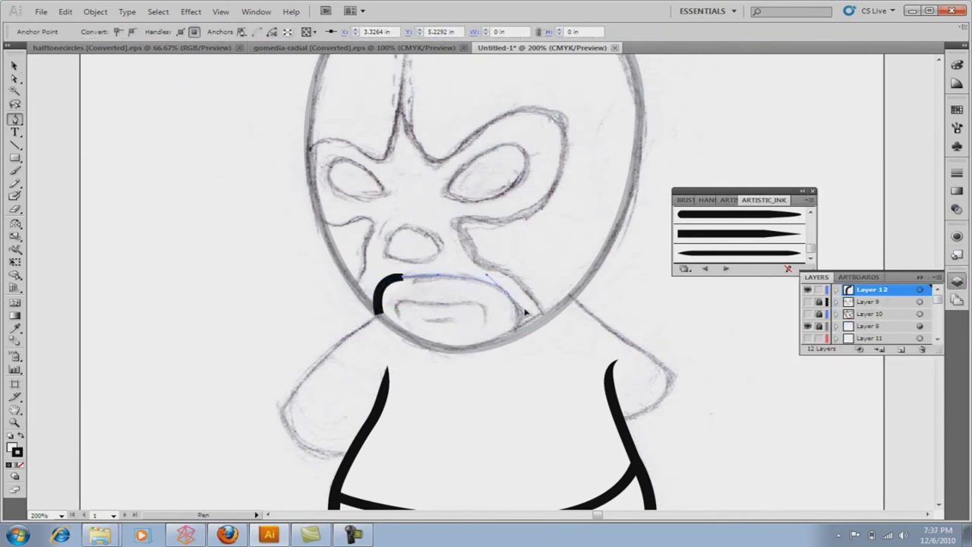
key(v)
click(311, 252)
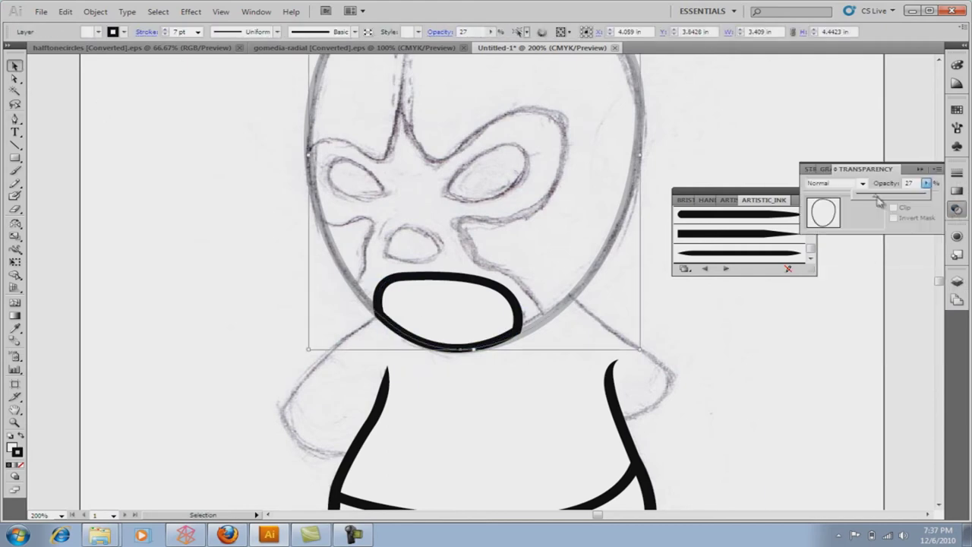
Step: Draw a seam line across the mask's right side beside the eye holes
click(525, 186)
click(370, 201)
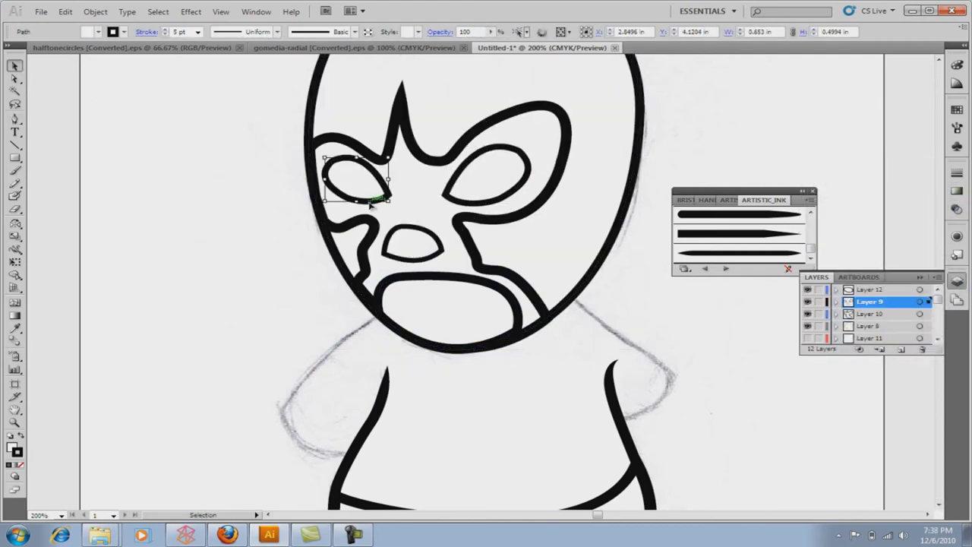
scroll(561, 255, up, 3)
key(p)
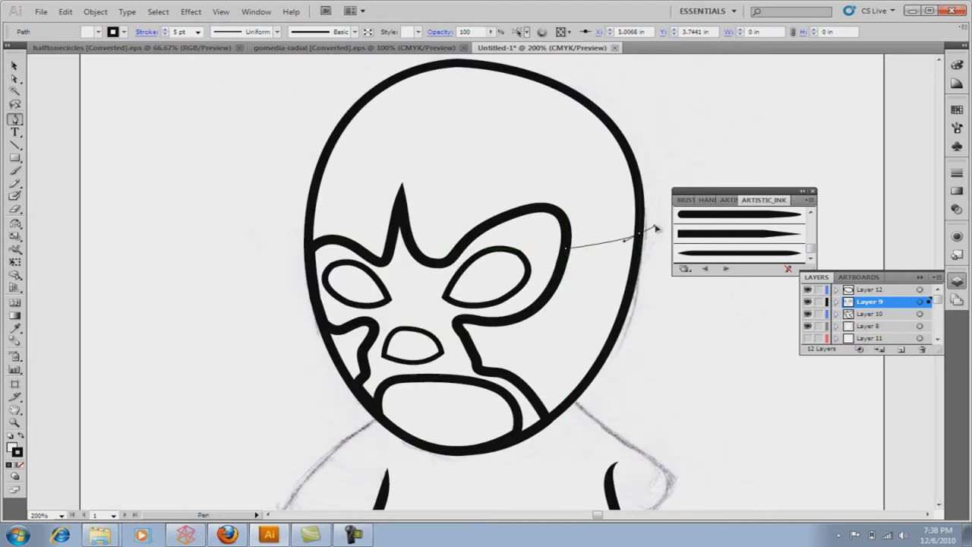
drag(634, 236, 659, 222)
Step: Make the seam a 3 pt dashed line (5 pt dash, 2 pt gap), nudged up slightly
key(ctrl+F10)
key(Return)
ctrl+click(131, 134)
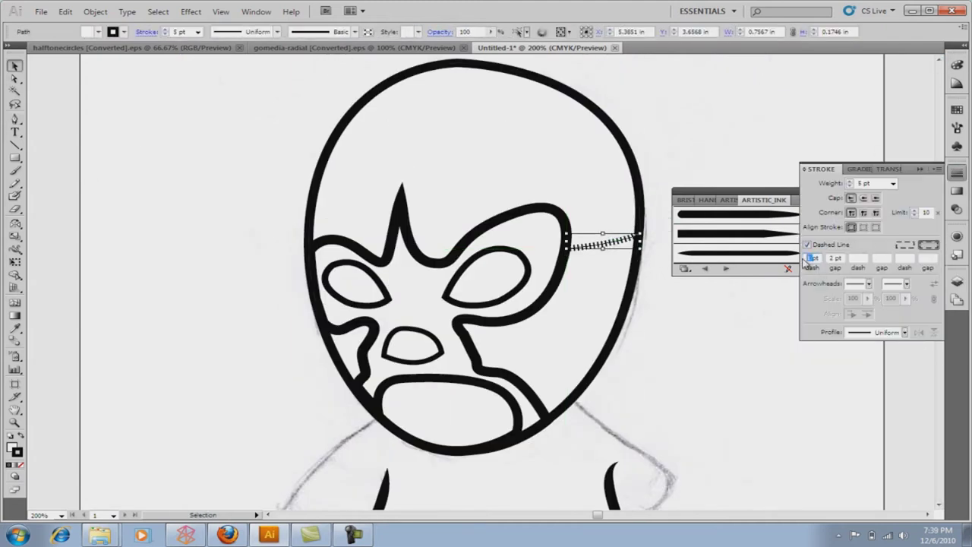
text(5)
click(893, 183)
click(873, 231)
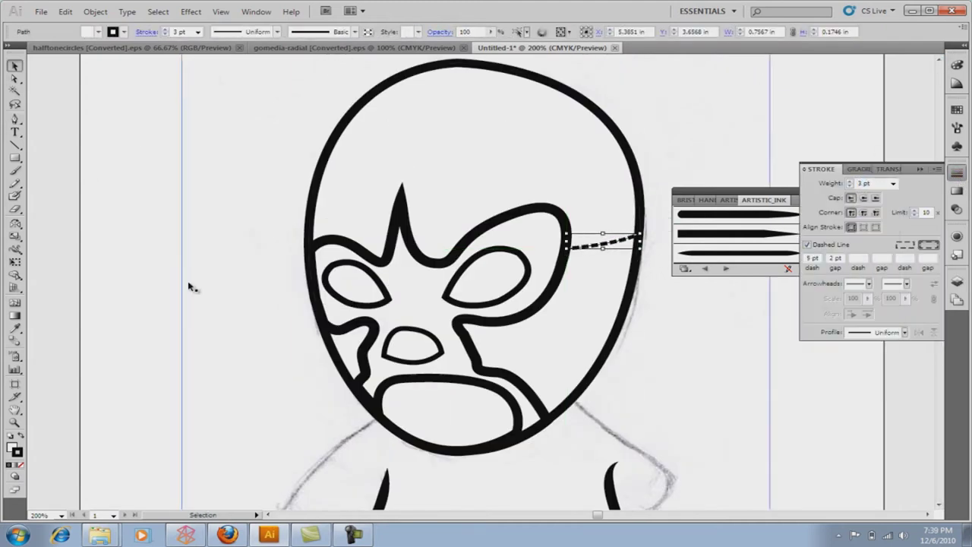
key(Up)
key(Up)
key(Up)
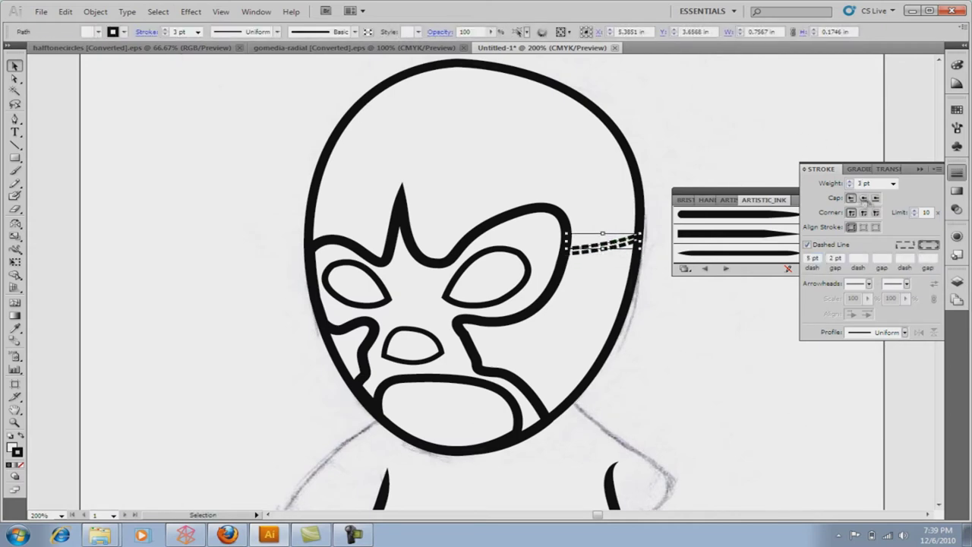
key(ctrl+shift+a)
Step: Trace a solid lip line below the mouth with a tapered ink art brush
click(919, 168)
key(F7)
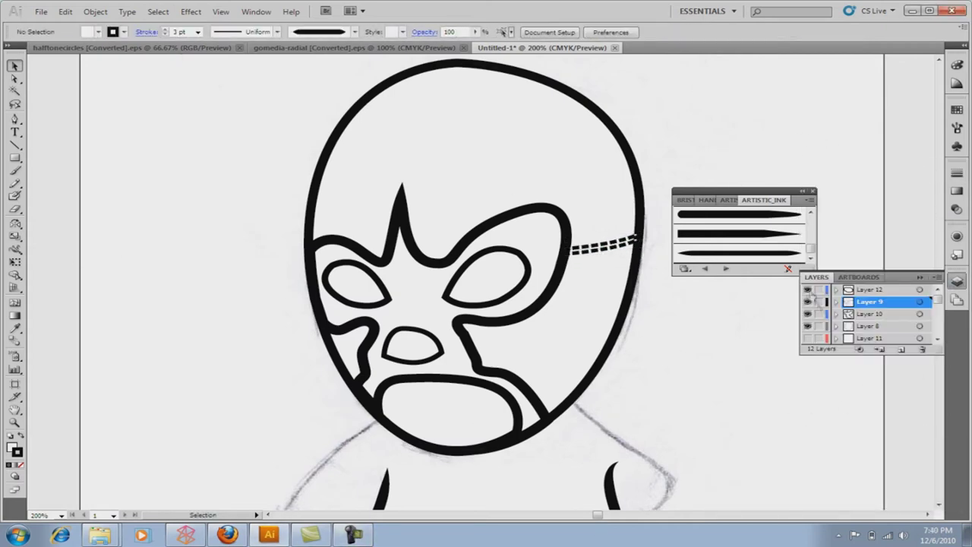
key(p)
drag(396, 410, 460, 411)
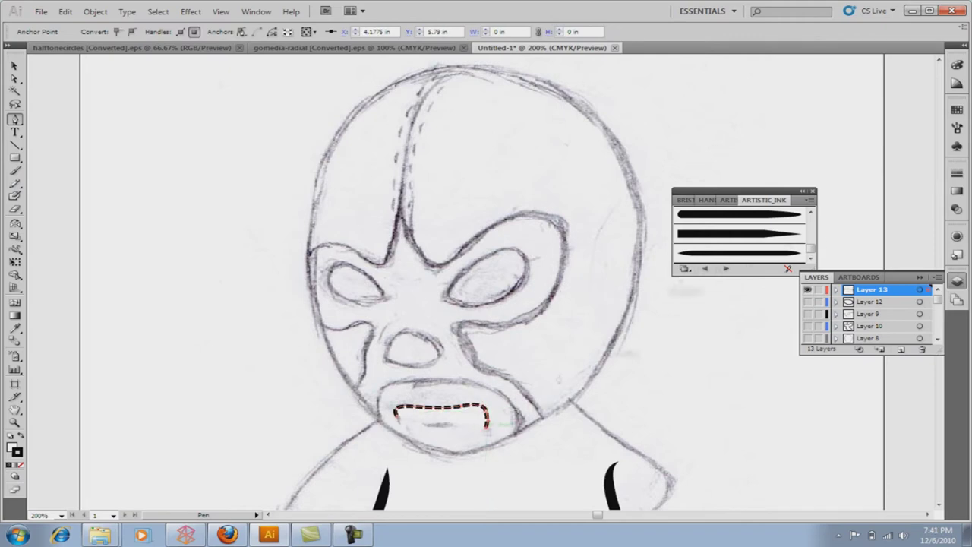
key(ctrl+F10)
click(806, 245)
click(769, 233)
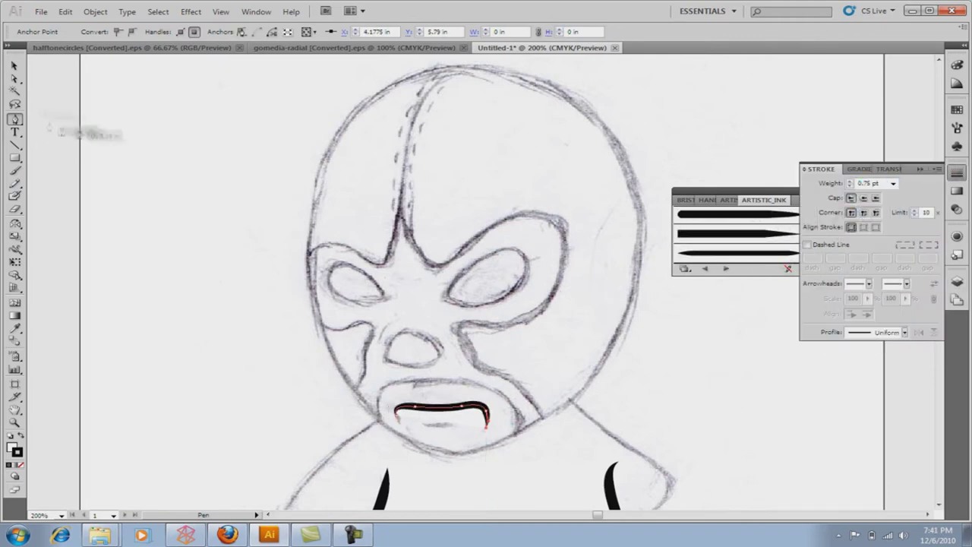
click(734, 259)
key(v)
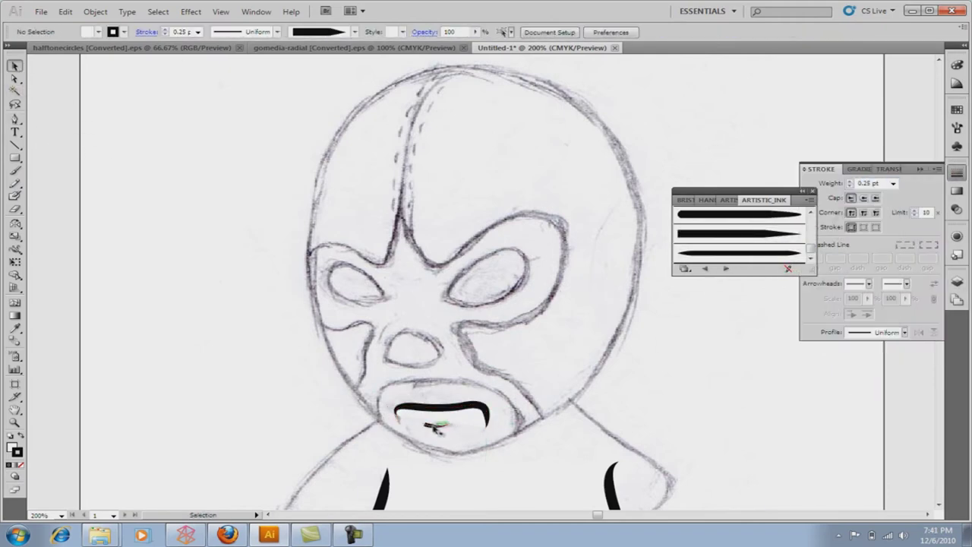
click(104, 118)
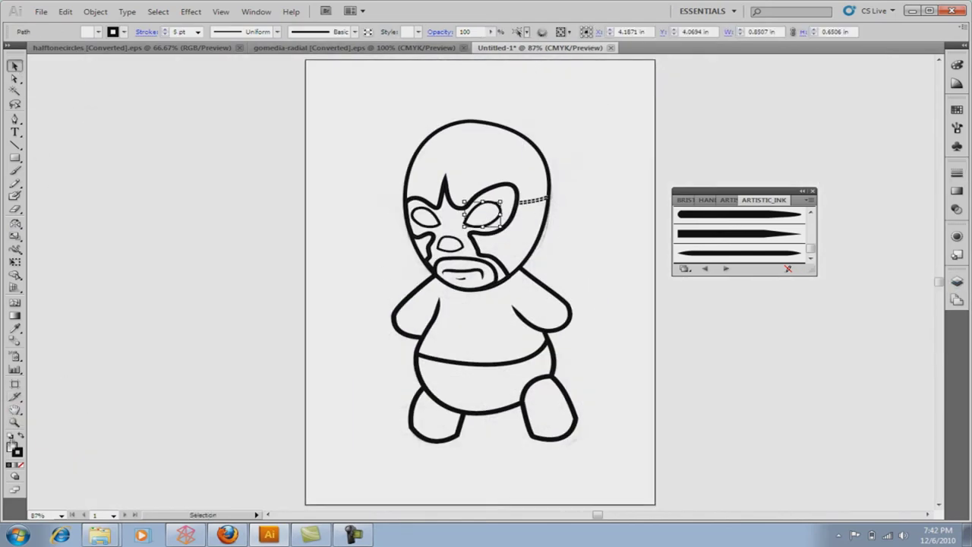
double_click(11, 446)
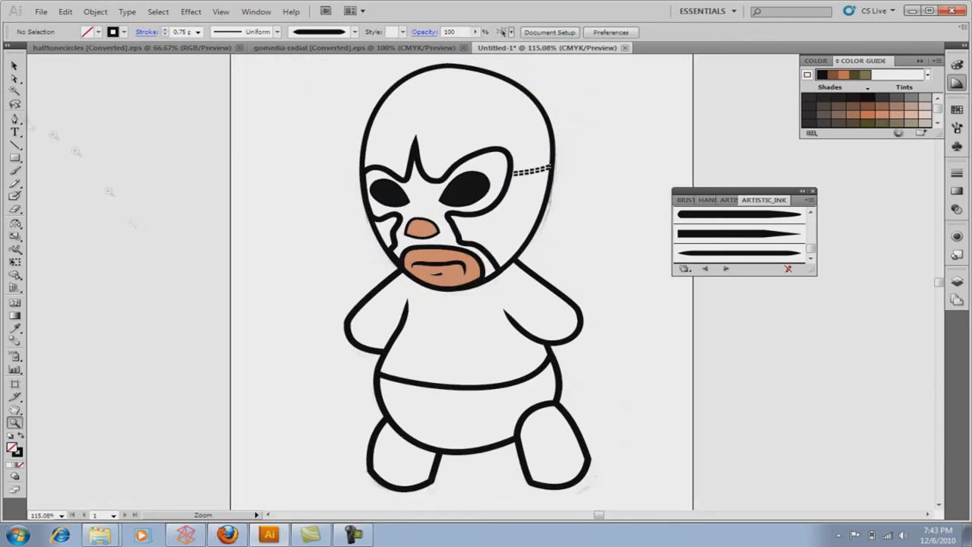
Step: Fill the mask red, flatten the neck's bottom point and give the neck skin colour
click(817, 60)
click(825, 114)
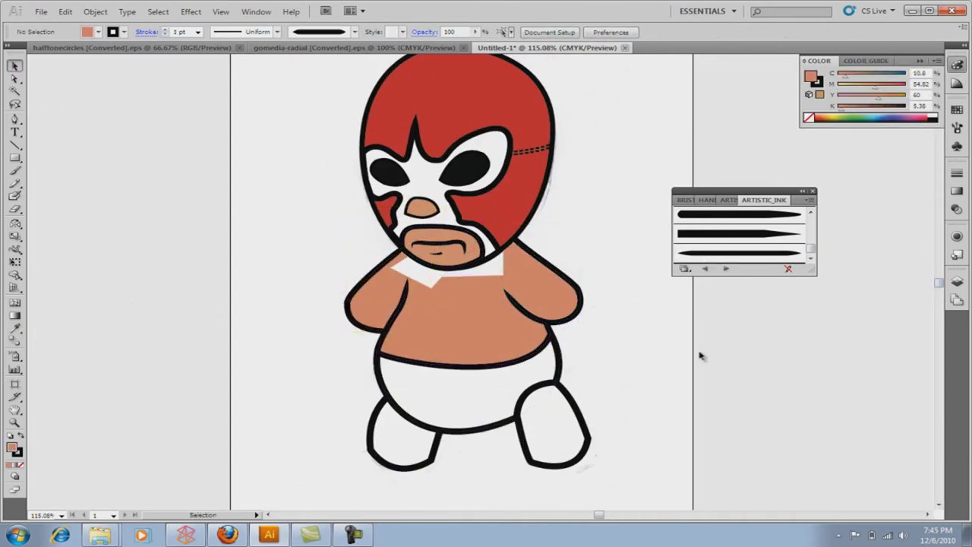
key(a)
drag(451, 296, 451, 278)
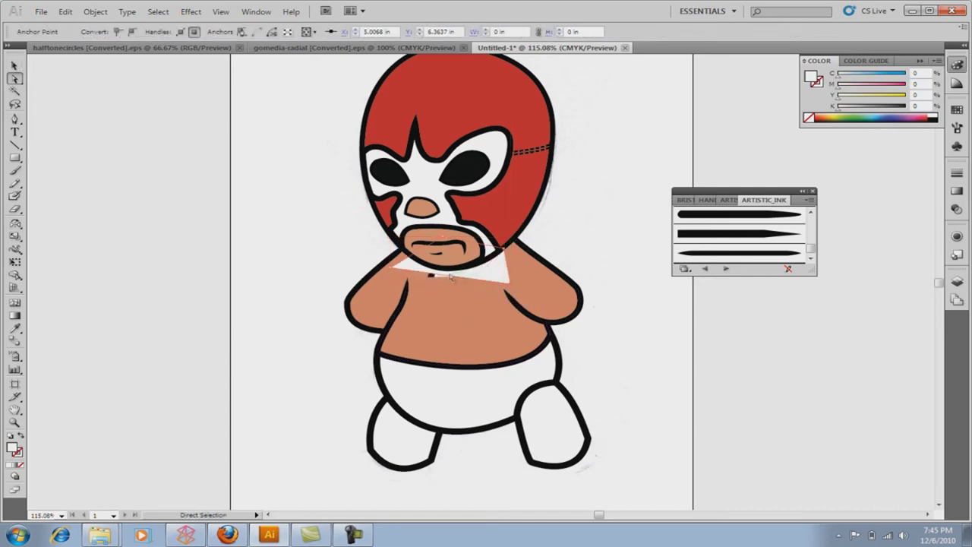
click(480, 335)
key(v)
click(145, 276)
Step: Fill the legs with the skin colour and the trunks red from Swatches
click(956, 281)
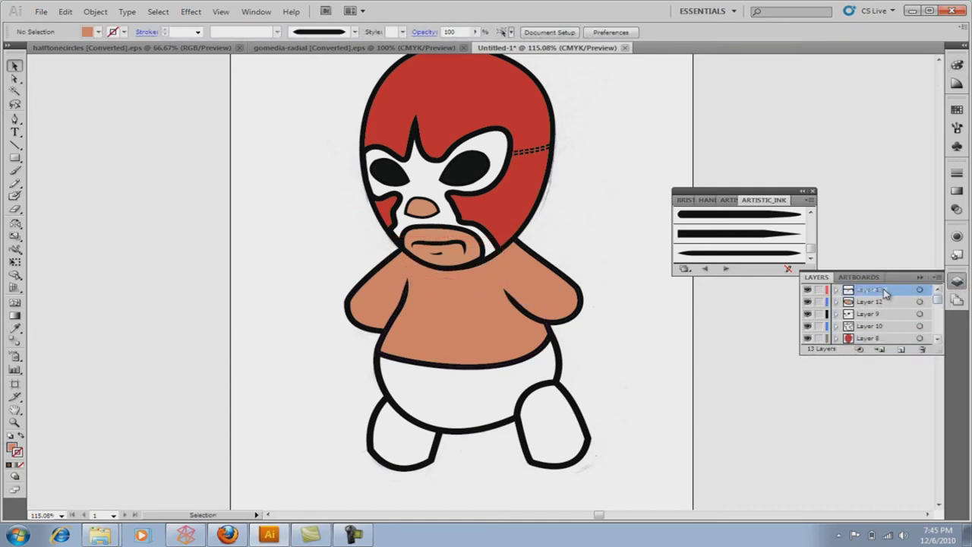
key(v)
click(956, 64)
click(956, 173)
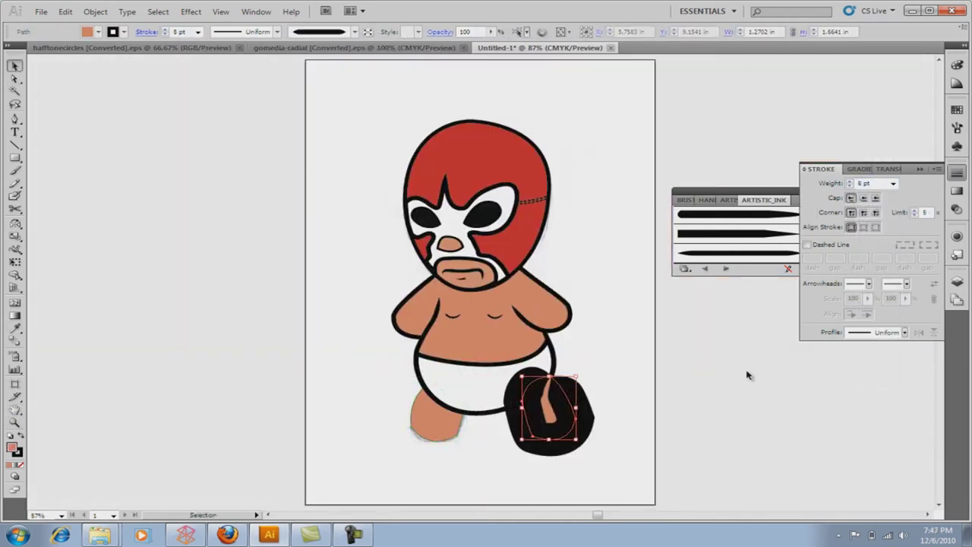
click(756, 354)
click(956, 106)
click(871, 117)
click(453, 316)
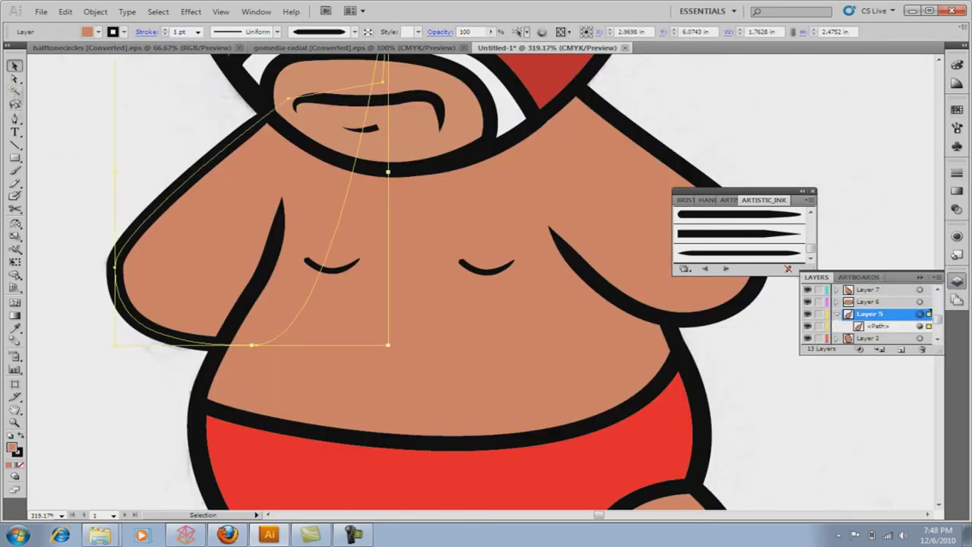
Step: Draw a left-arm shading curve with darker tan stroke, no fill, and the tapered ink brush
key(p)
click(279, 183)
drag(214, 331, 252, 333)
key(a)
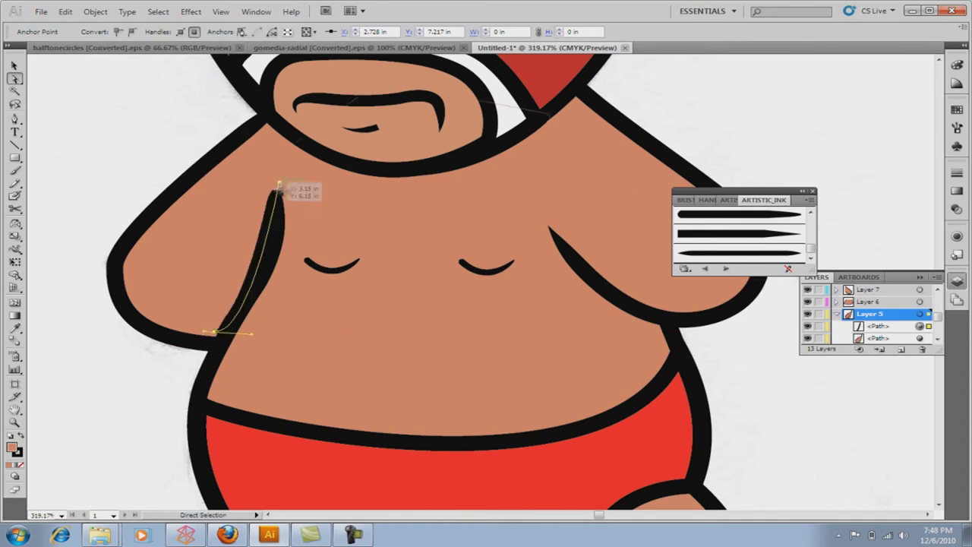
key(v)
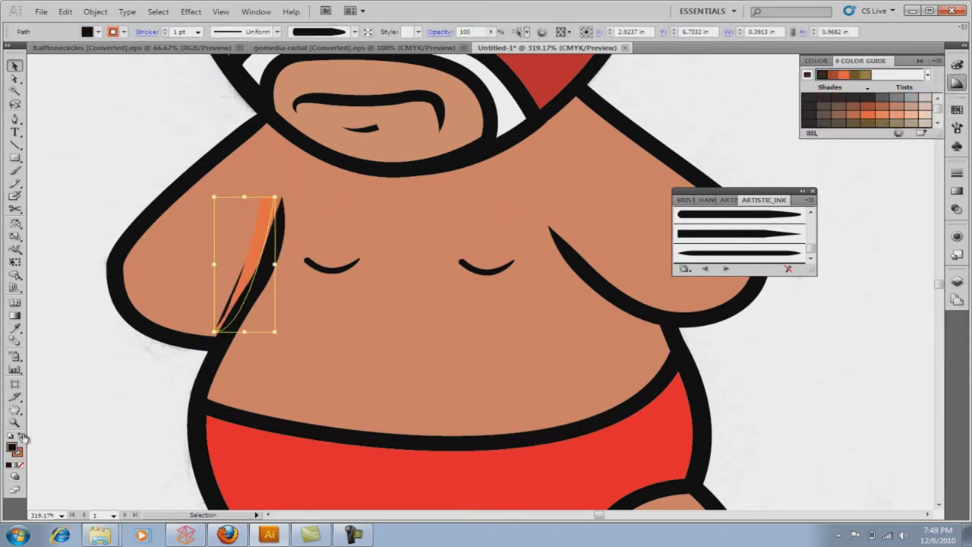
key(i)
click(395, 338)
double_click(17, 453)
click(625, 190)
click(956, 173)
click(893, 183)
click(873, 281)
click(735, 238)
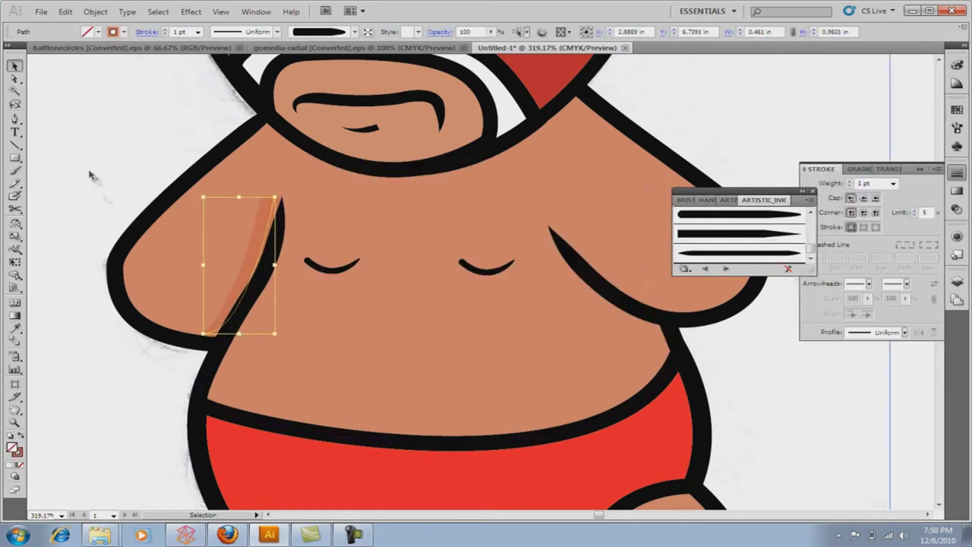
click(89, 176)
Step: Add a shading path along the left arm's underside at 0.5 pt stroke weight
key(ctrl+0)
drag(266, 213, 774, 468)
key(p)
click(175, 262)
drag(239, 318, 266, 318)
click(304, 217)
click(175, 262)
key(v)
click(893, 183)
click(865, 203)
key(a)
click(184, 264)
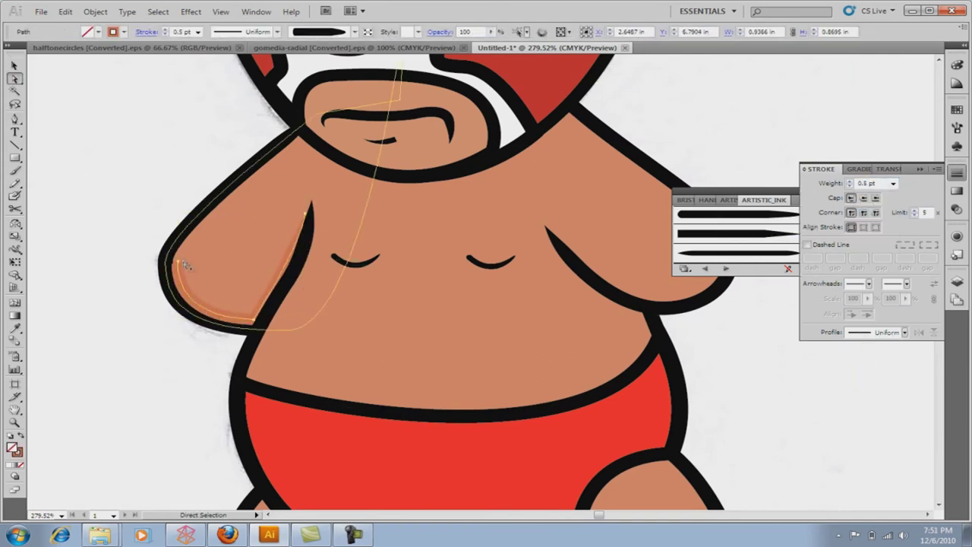
click(96, 229)
Step: Draw a crease along the right arm with the tapered ink brush at 0.75 pt
scroll(380, 303, right, 5)
key(p)
click(430, 220)
drag(560, 299, 594, 240)
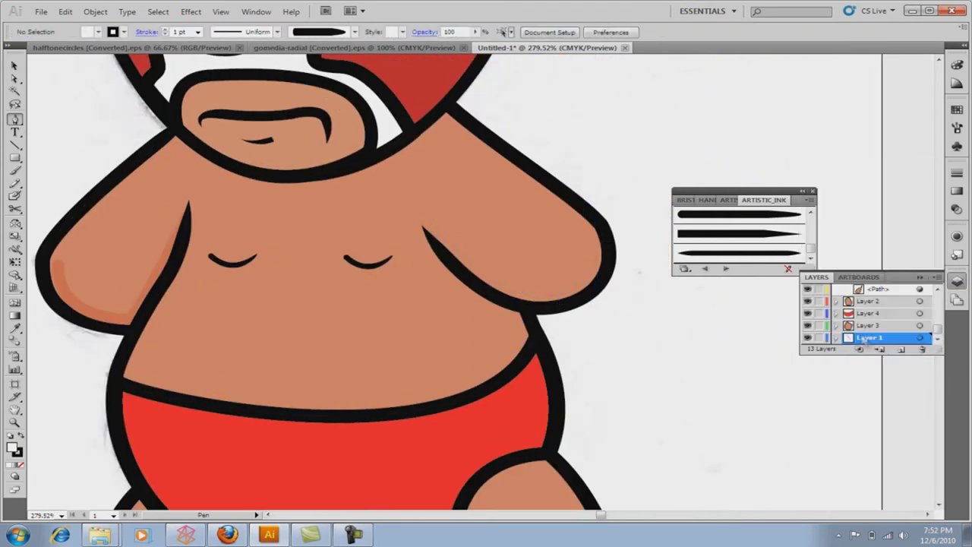
click(204, 319)
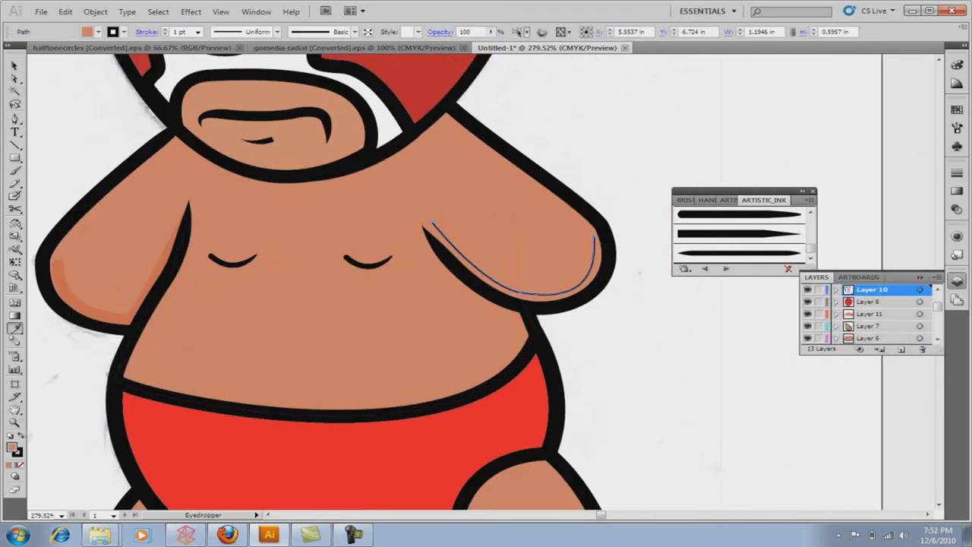
key(v)
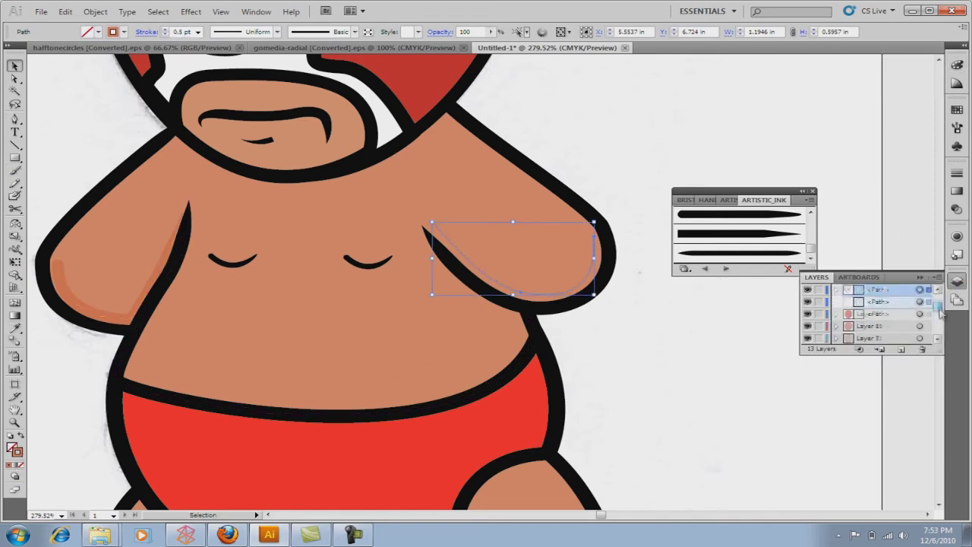
click(957, 173)
click(893, 183)
click(866, 210)
click(749, 234)
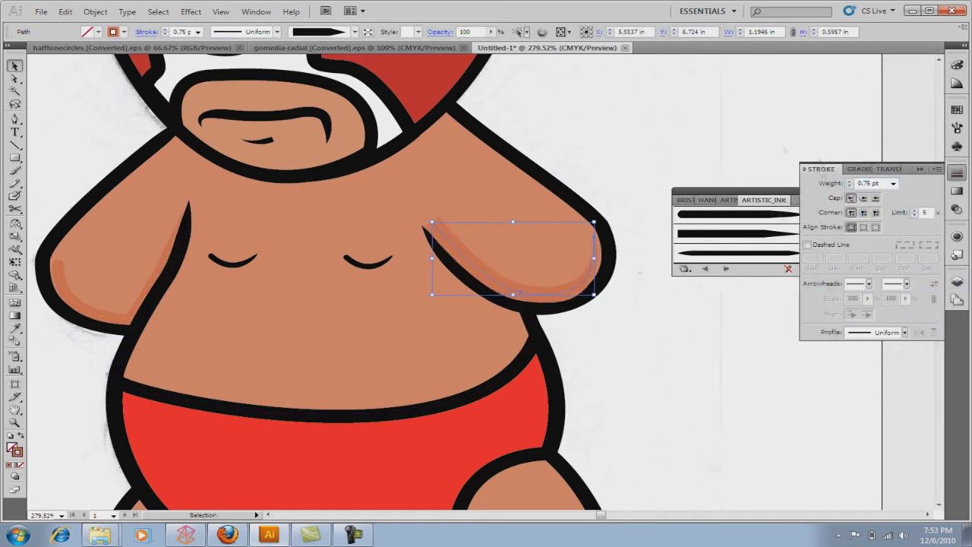
click(807, 403)
key(ctrl+0)
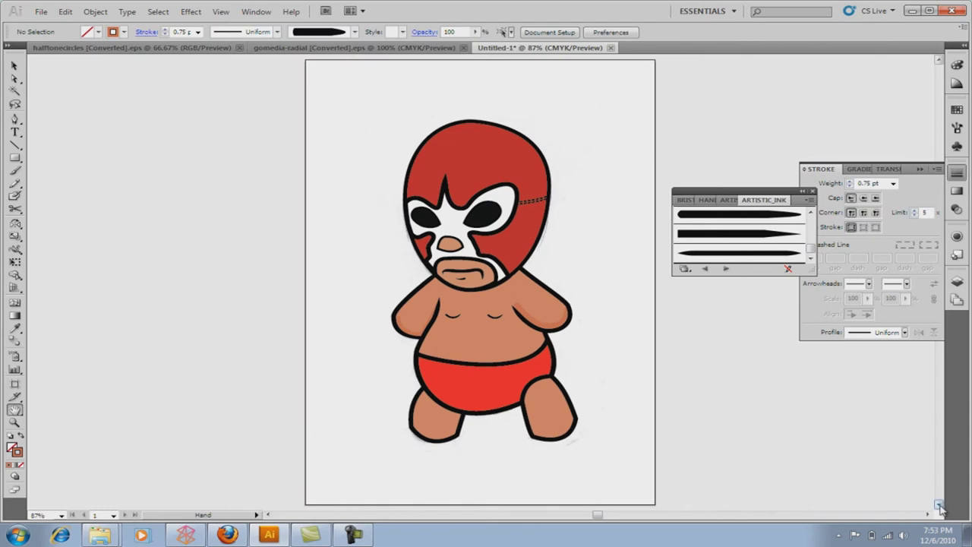
Step: On Layer 14, draw a 1 pt shading path along the left leg's bottom edge
click(14, 422)
drag(403, 330, 521, 408)
click(956, 281)
click(881, 325)
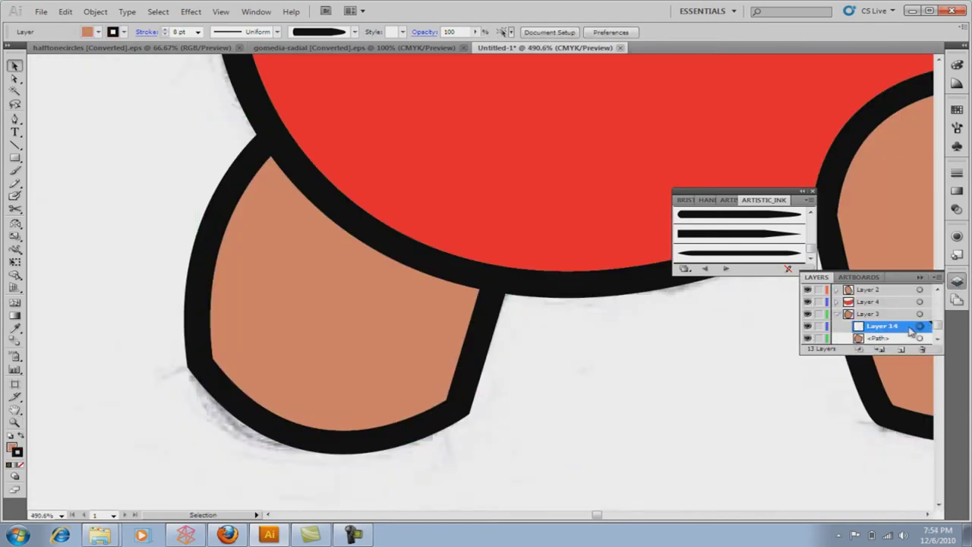
click(274, 410)
drag(433, 393, 560, 352)
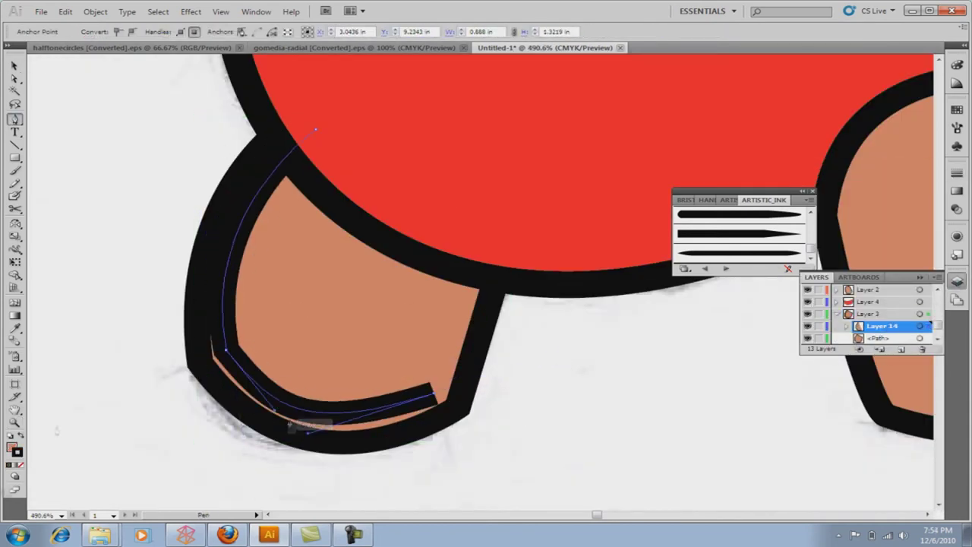
click(21, 436)
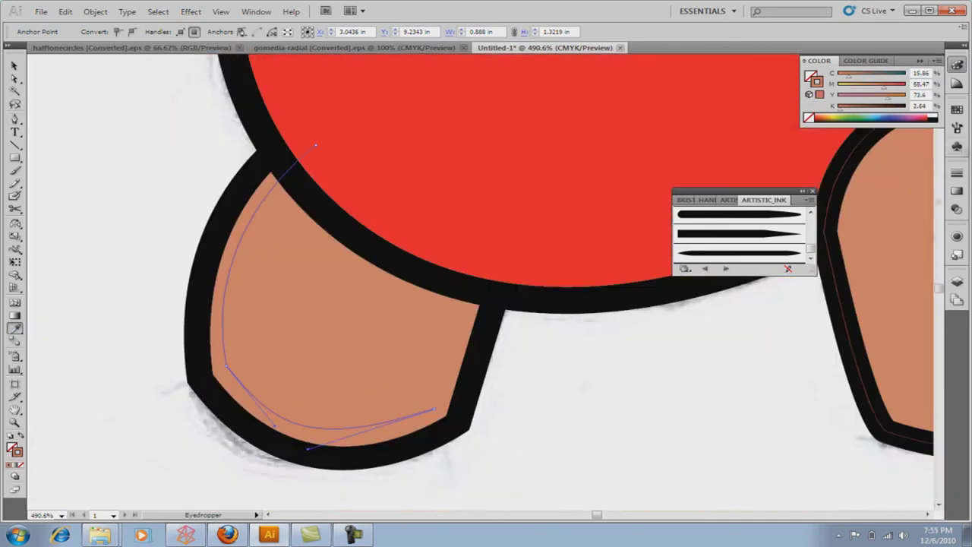
click(893, 183)
click(866, 232)
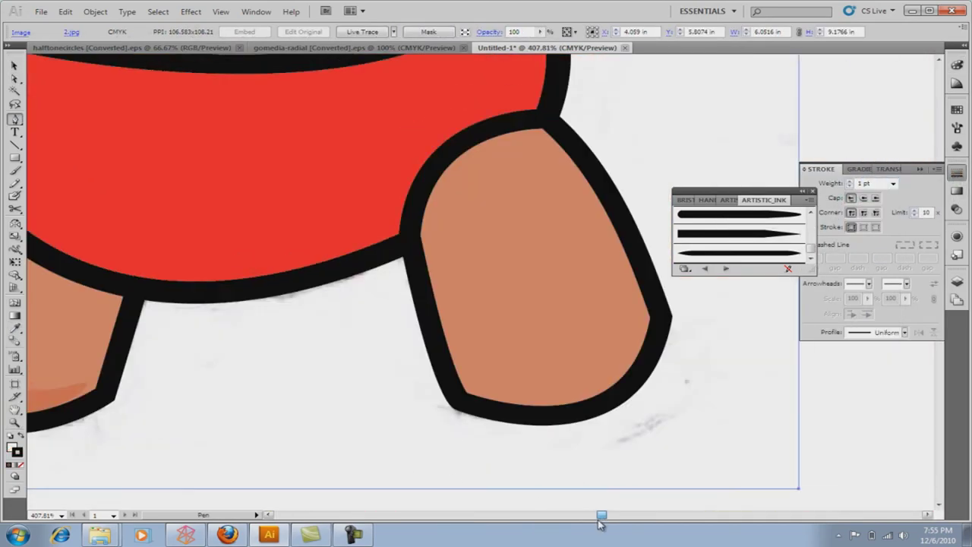
Step: Draw a darker tan ink-brush shading line on the right leg and adjust its top anchor
click(429, 233)
click(475, 381)
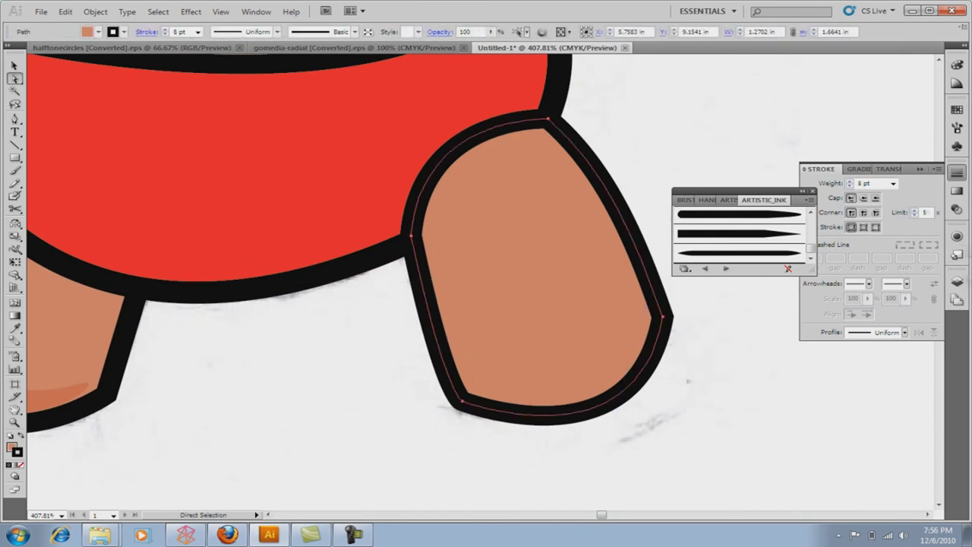
click(957, 281)
click(689, 214)
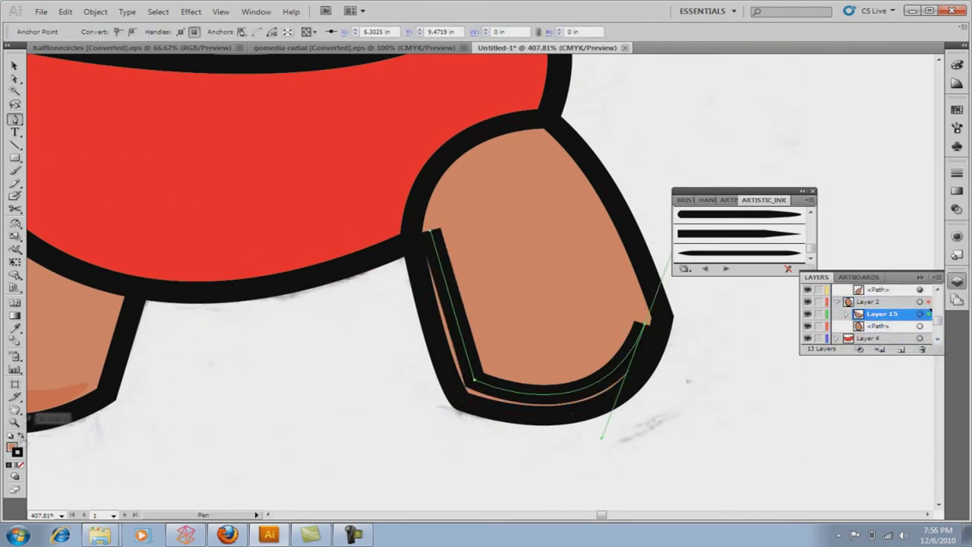
key(v)
click(956, 173)
click(595, 386)
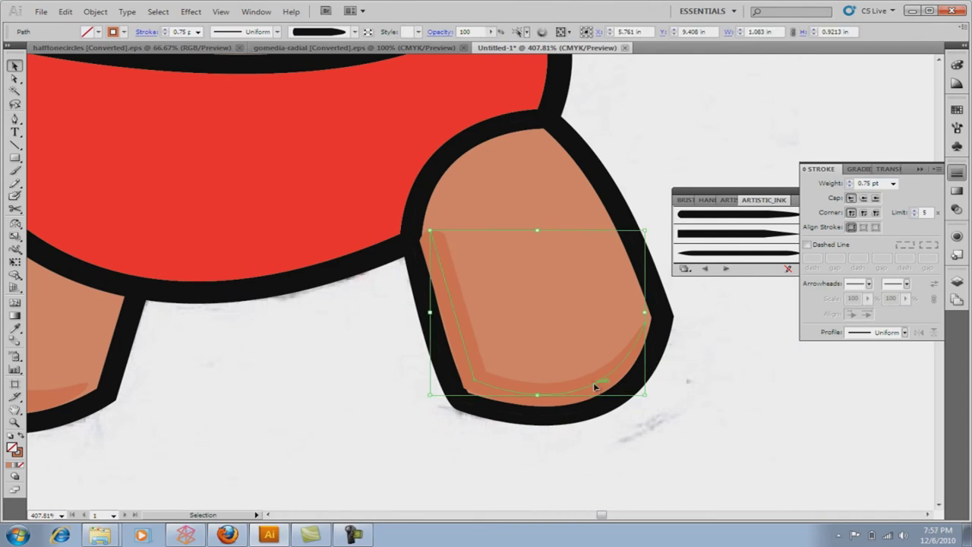
click(466, 395)
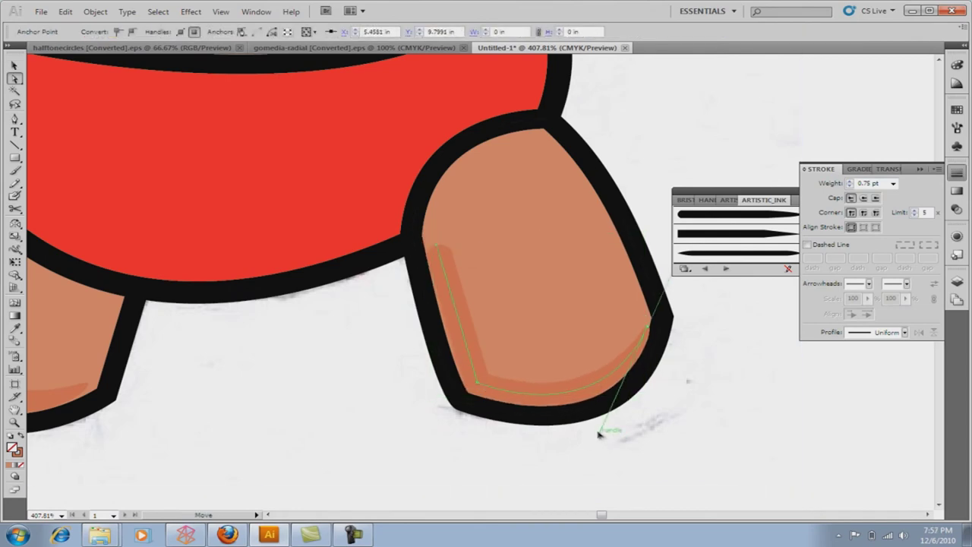
click(439, 249)
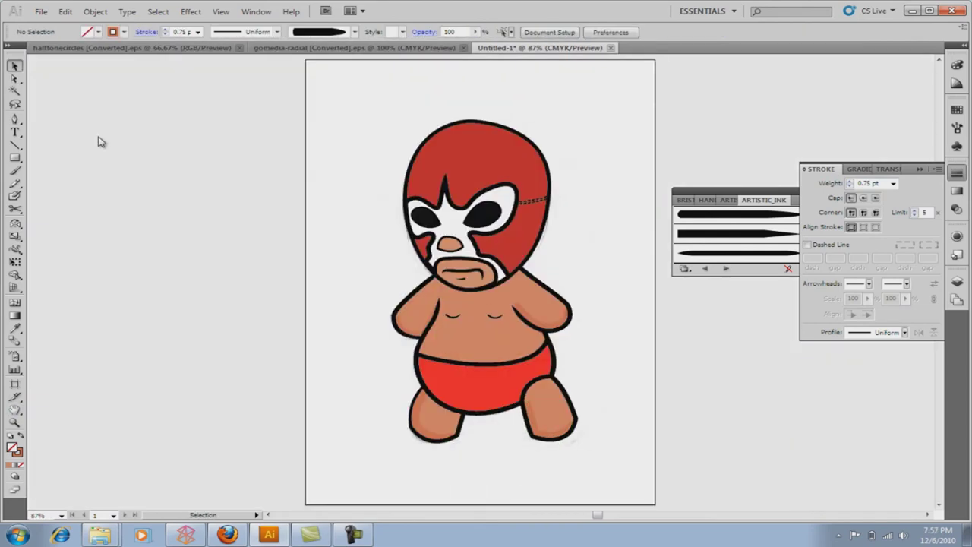
Step: Draw a curved shading line across the wrestler's belly with the Pen tool
click(431, 349)
click(957, 281)
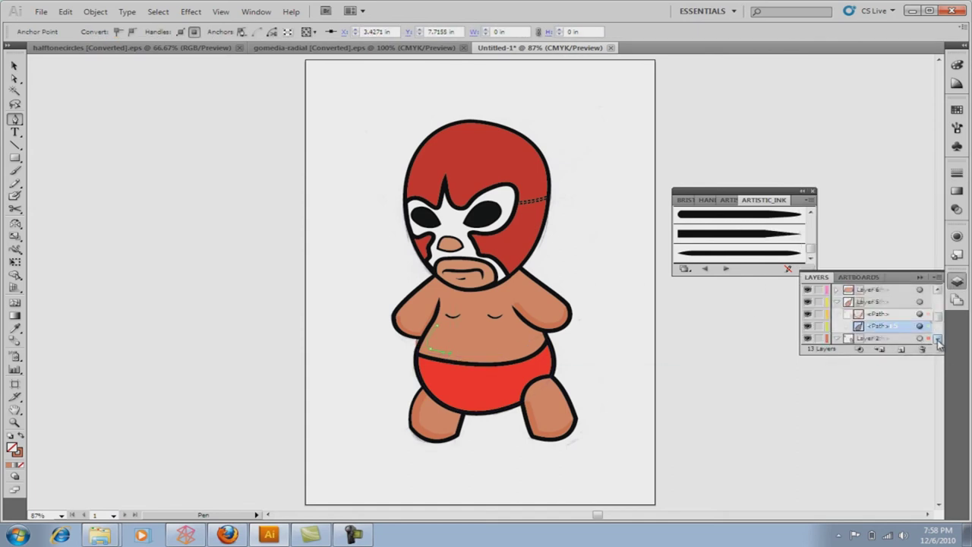
key(v)
key(p)
drag(451, 351, 497, 349)
key(v)
drag(435, 356, 439, 356)
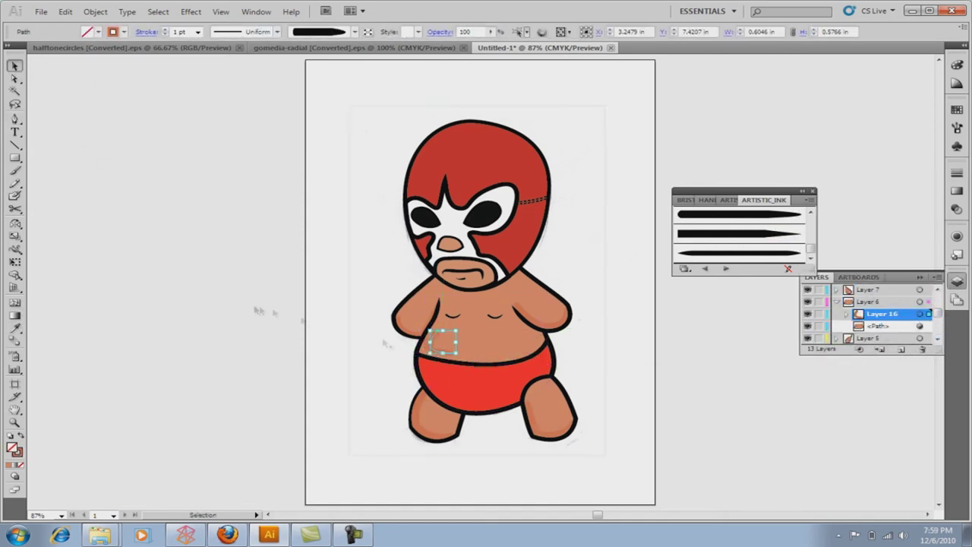
key(p)
Step: Add a shading curve from the right armpit down toward the belly
drag(501, 312, 585, 363)
click(441, 297)
drag(364, 392, 306, 429)
key(v)
key(ctrl+shift+a)
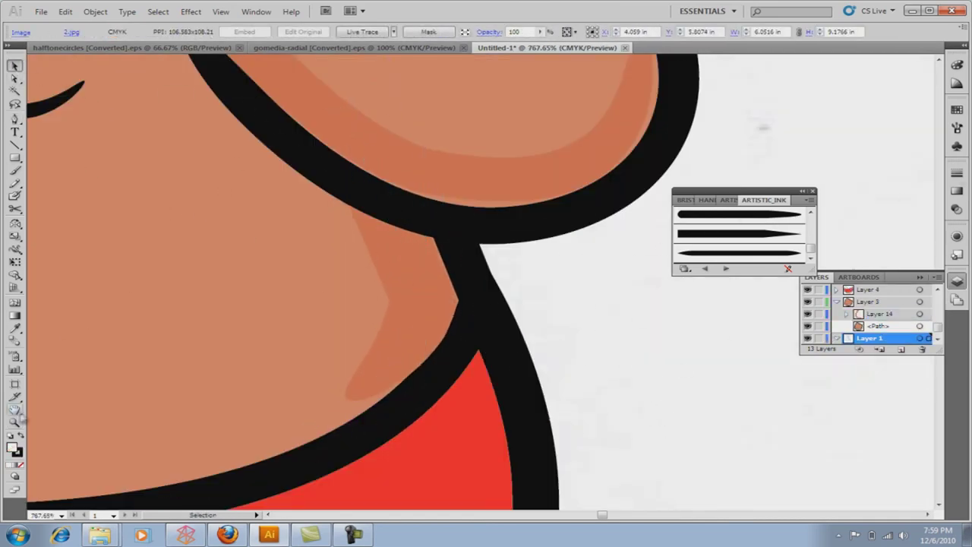
key(ctrl+0)
Step: On a new layer, draw a thin curved brush stroke down the left side of the nose
key(a)
click(449, 243)
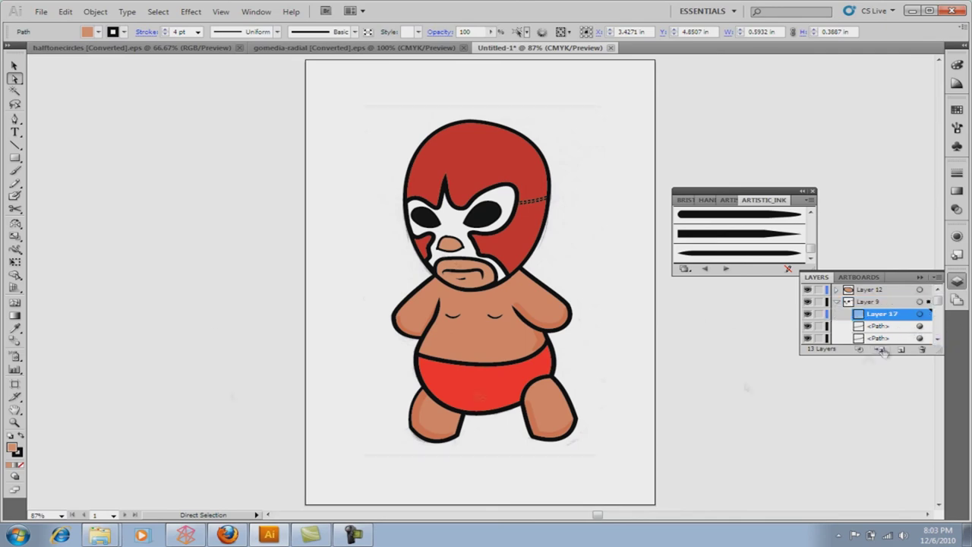
click(882, 349)
key(p)
drag(348, 266, 348, 463)
key(ctrl+F10)
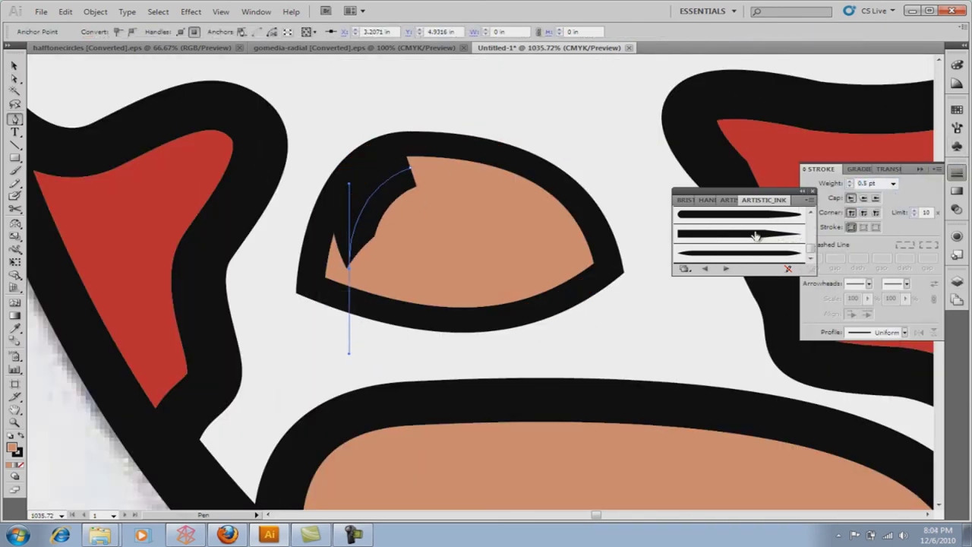
key(v)
click(894, 184)
click(865, 222)
key(shift+x)
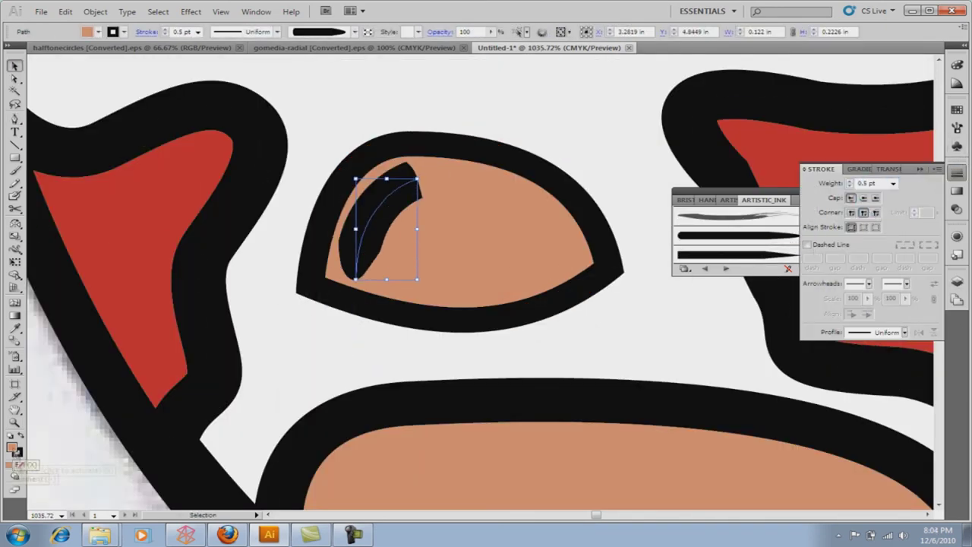
key(slash)
Step: Start a second curved shading path along the nose edge
key(ctrl+0)
key(i)
key(ctrl+F10)
key(ctrl+shift+a)
key(z)
drag(410, 223, 513, 276)
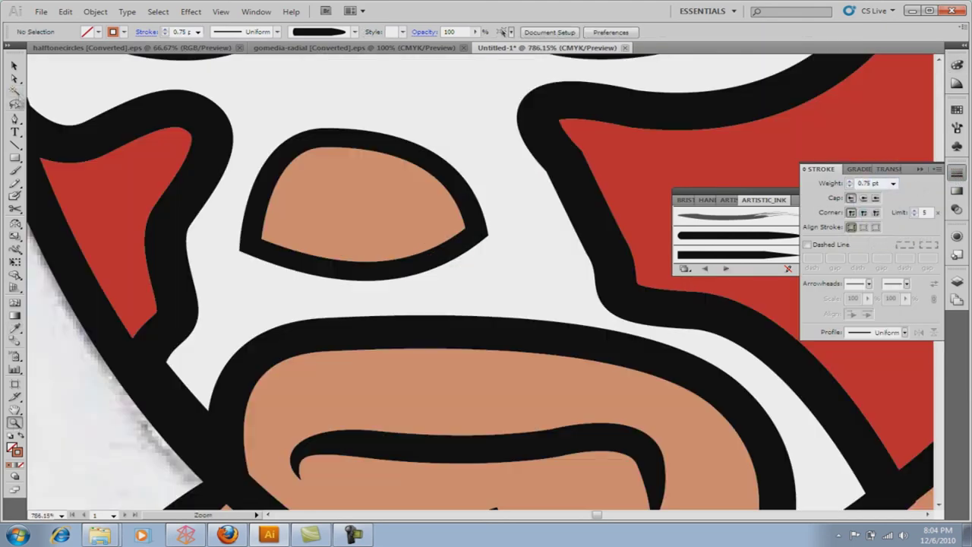
drag(276, 234, 305, 242)
click(15, 66)
key(ctrl+0)
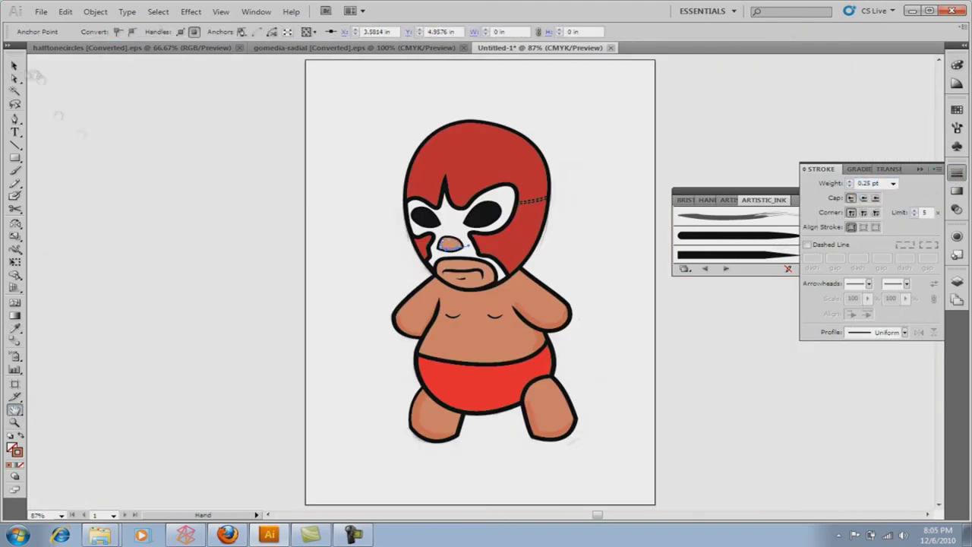
Step: Draw a darker red brush curve along the trunks' lower edge
click(477, 380)
drag(365, 319, 593, 471)
key(F7)
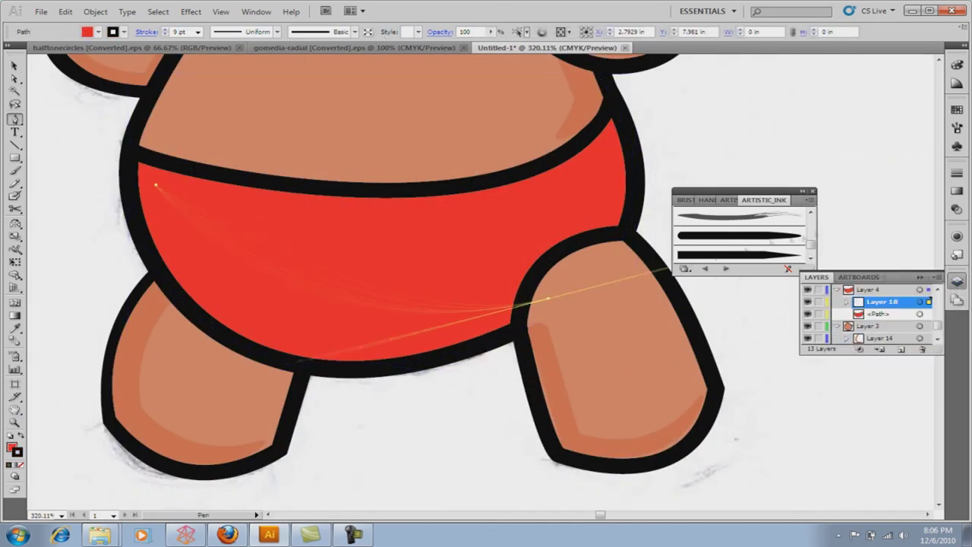
drag(546, 298, 881, 168)
key(v)
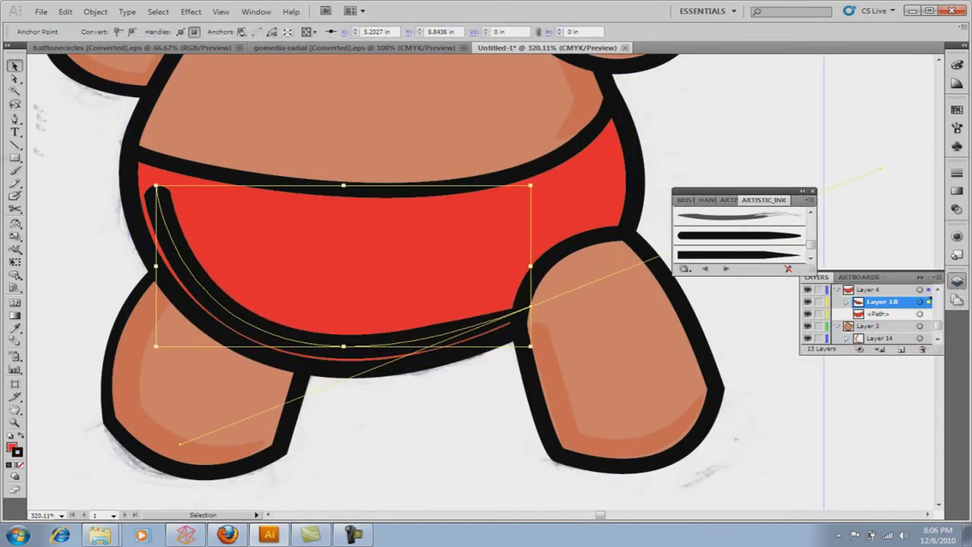
click(62, 312)
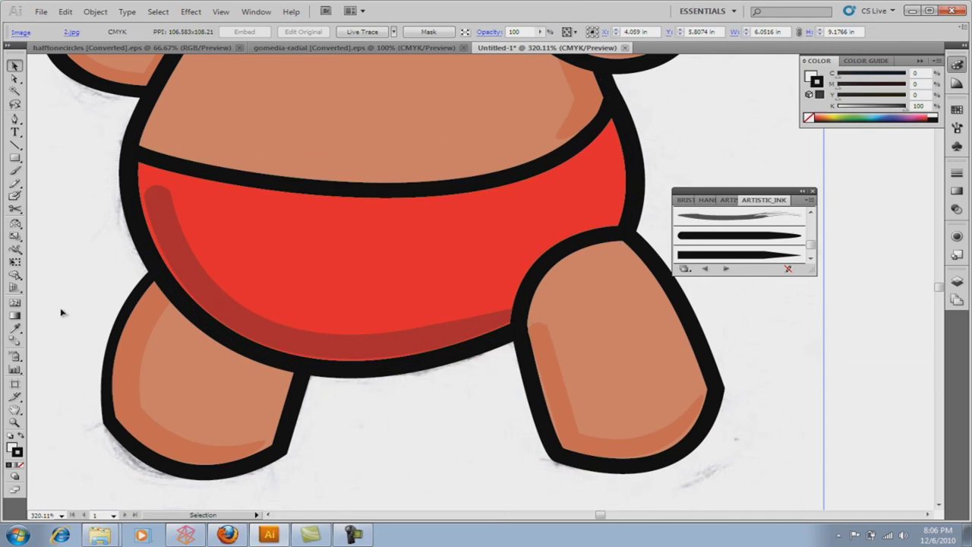
Step: Add a lighter stroke on the trunks' right side, coloured via the Color Picker
click(607, 278)
click(607, 141)
click(958, 283)
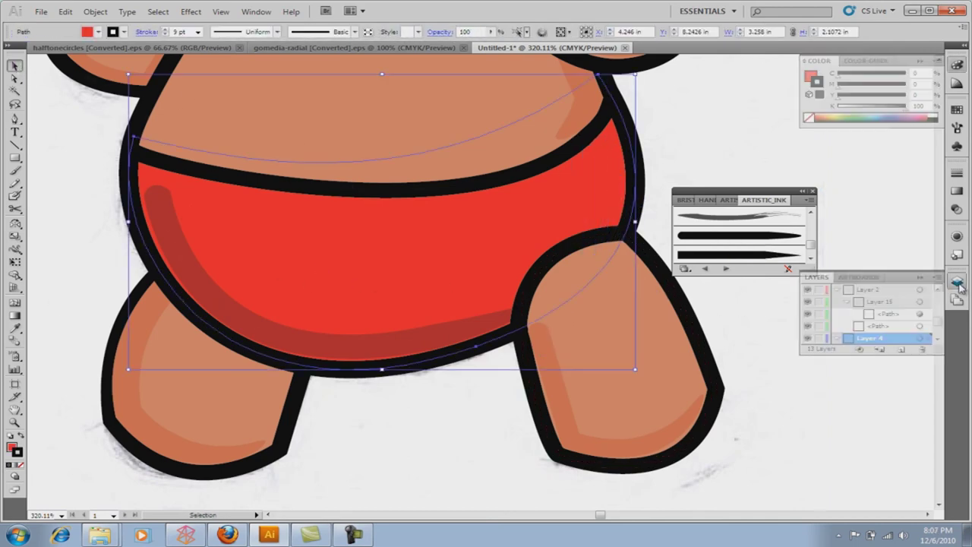
click(14, 328)
double_click(12, 447)
key(Return)
click(14, 78)
drag(584, 283, 588, 283)
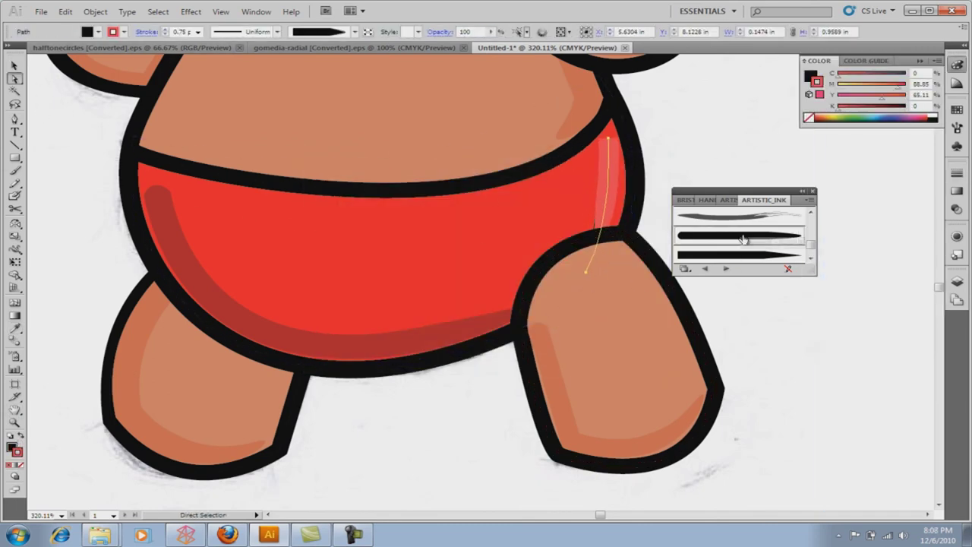
Step: Reshape the top-left end of the trunks shadow with Direct Selection
key(ctrl+0)
key(v)
key(a)
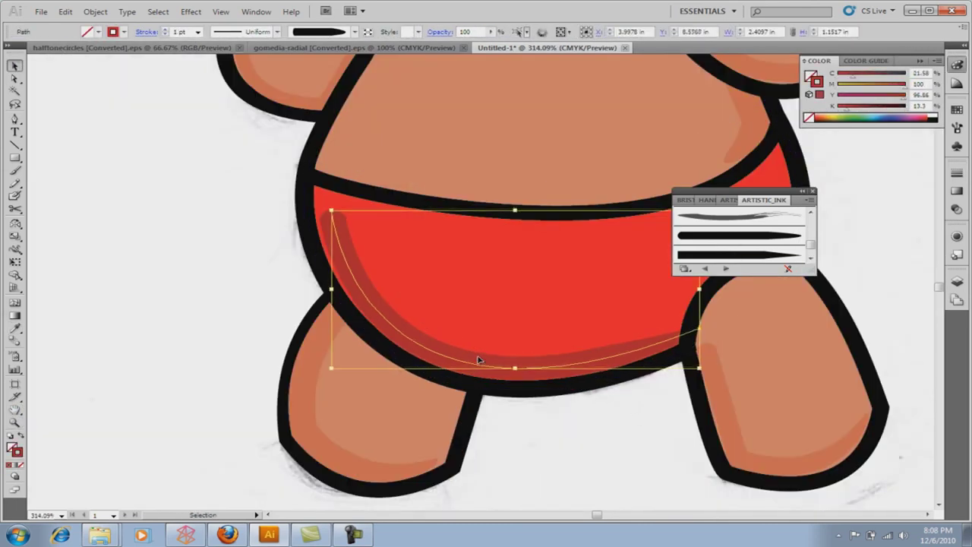
drag(328, 212, 332, 220)
key(ctrl+0)
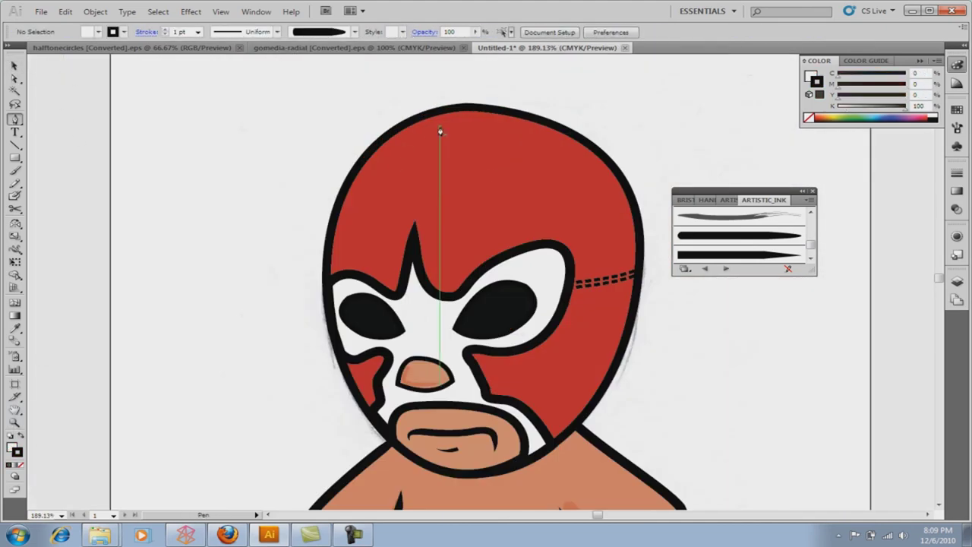
Step: Draw a darker red shading arc along the mask's left side
ctrl+click(440, 131)
key(F7)
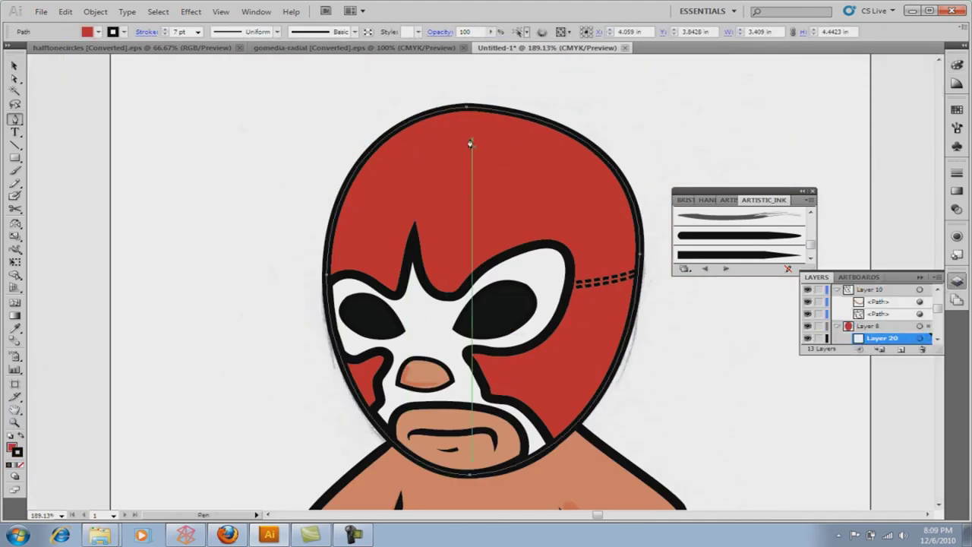
drag(340, 296, 355, 454)
drag(451, 126, 484, 118)
drag(328, 144, 338, 107)
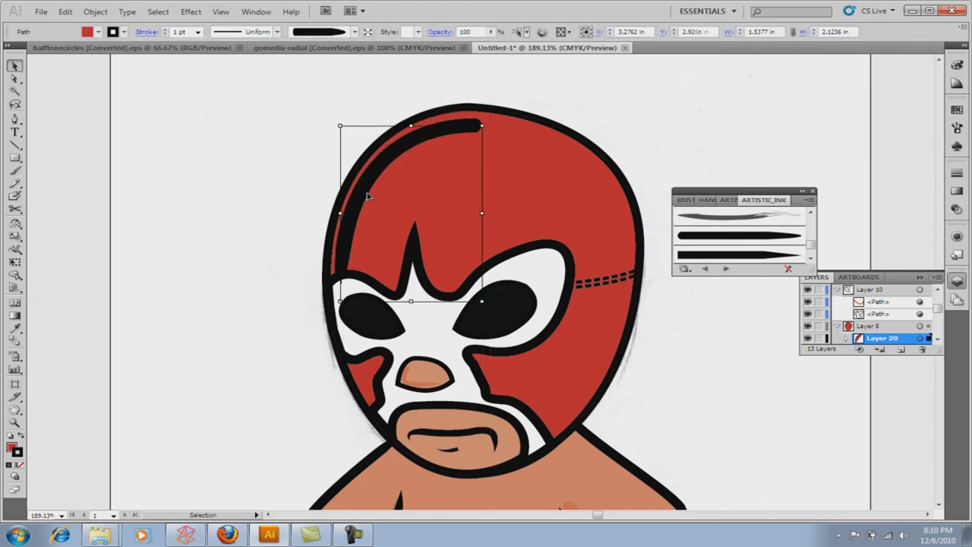
double_click(12, 447)
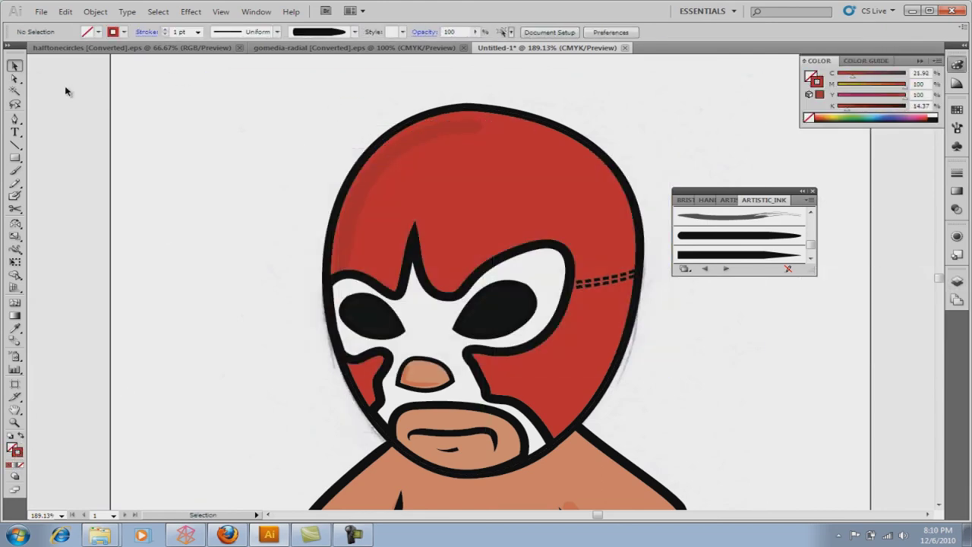
key(Return)
click(173, 187)
Step: Add a light highlight stroke on the mask at 49% opacity
double_click(14, 410)
drag(763, 199, 883, 137)
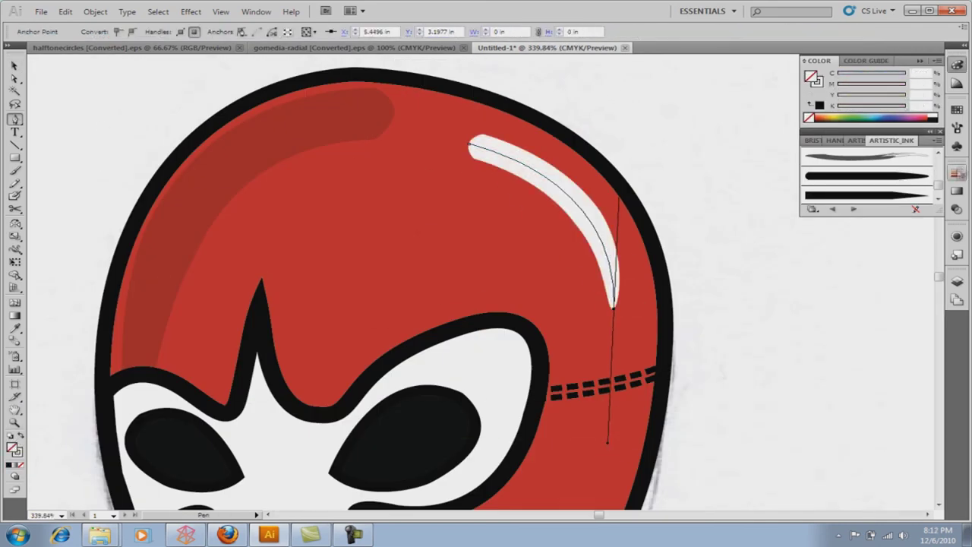
key(v)
click(575, 202)
click(956, 208)
drag(926, 183, 896, 201)
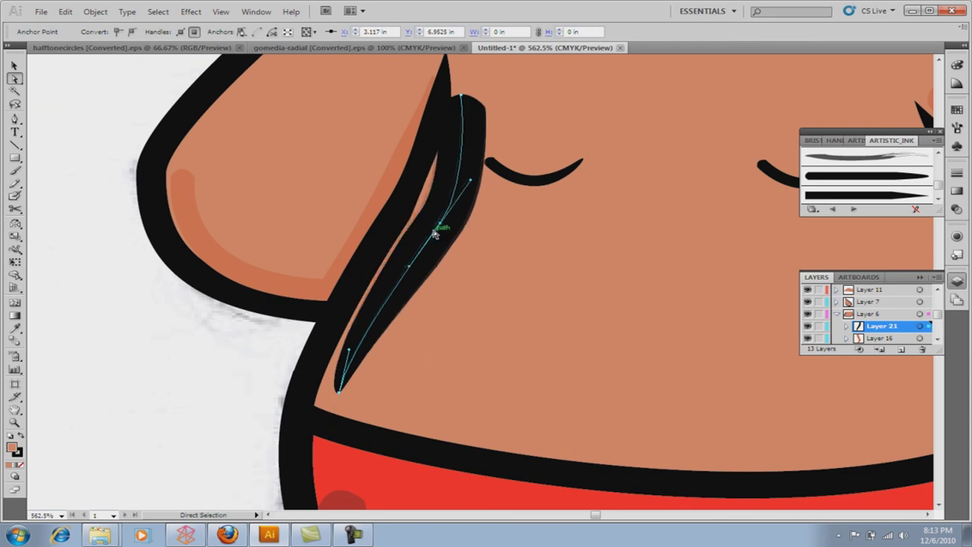
Step: Set the belly stroke to a faint 28%-opacity highlight
drag(926, 183, 877, 199)
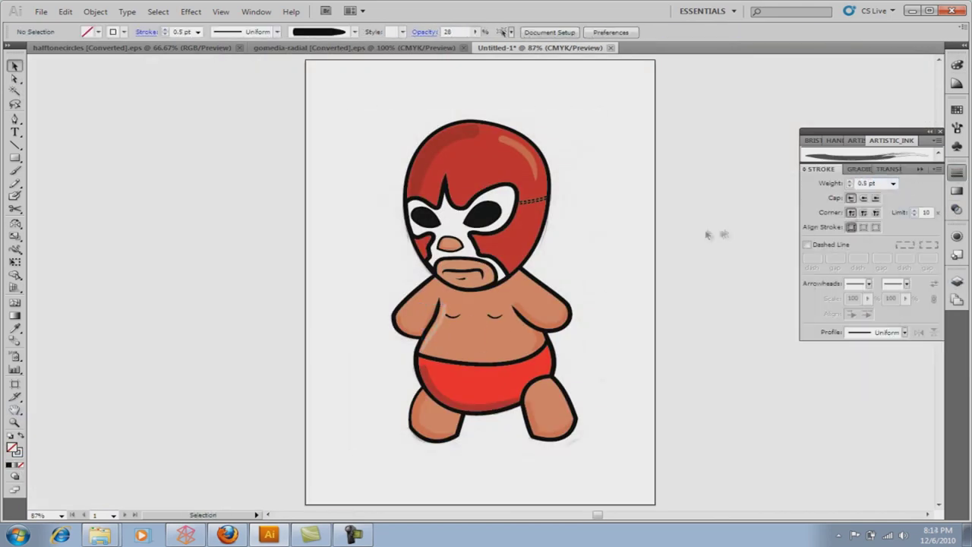
click(435, 345)
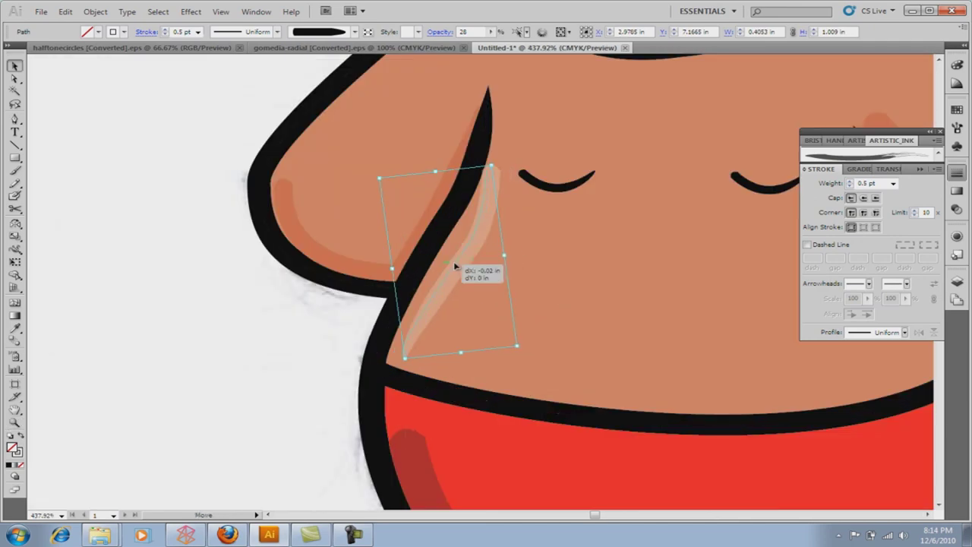
key(a)
key(ctrl+0)
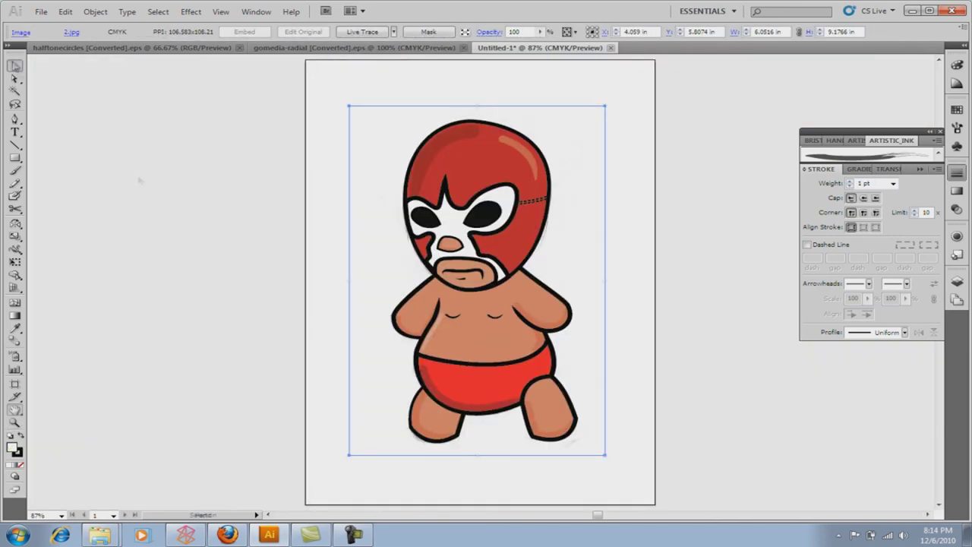
key(v)
Step: Deselect and hide the panels to preview the finished luchador
drag(892, 139, 728, 276)
scroll(767, 312, up, 3)
click(705, 228)
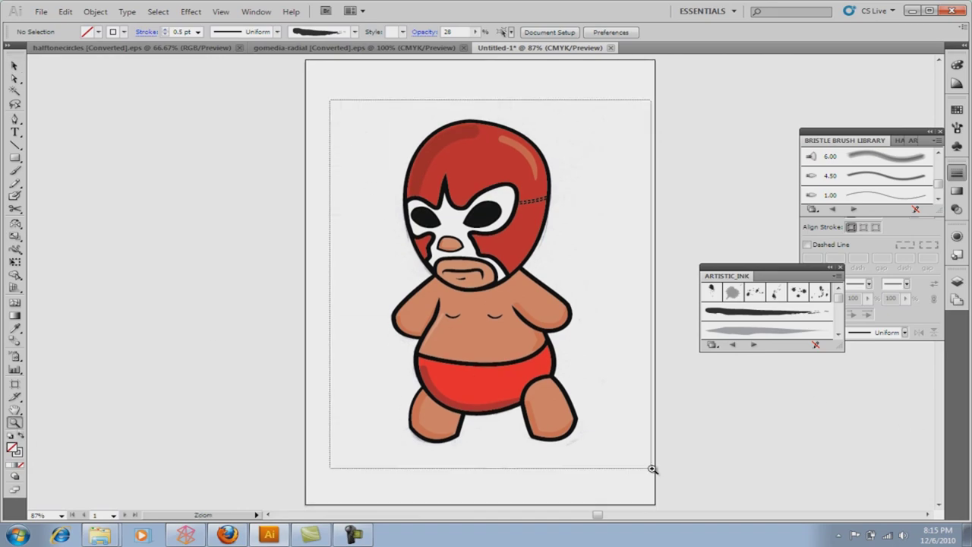
key(Tab)
drag(651, 470, 669, 343)
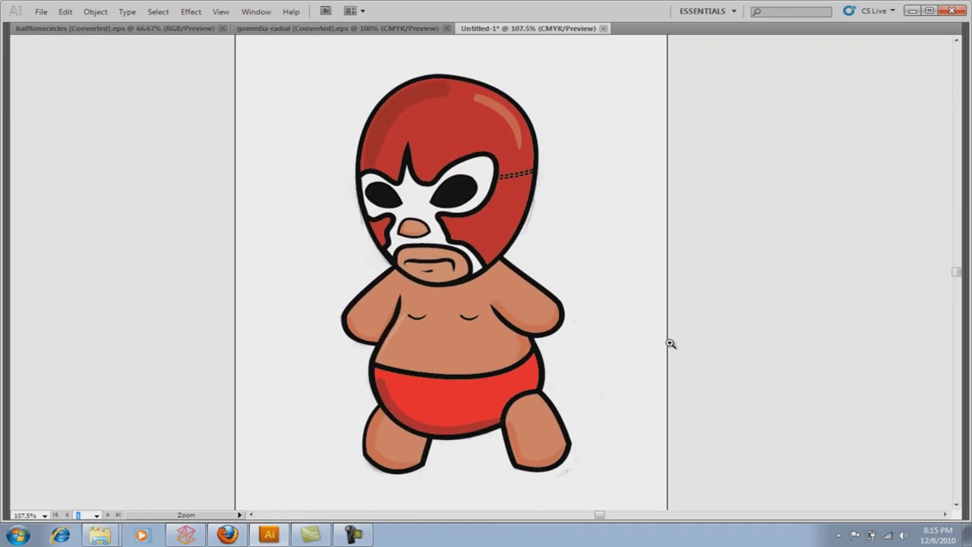